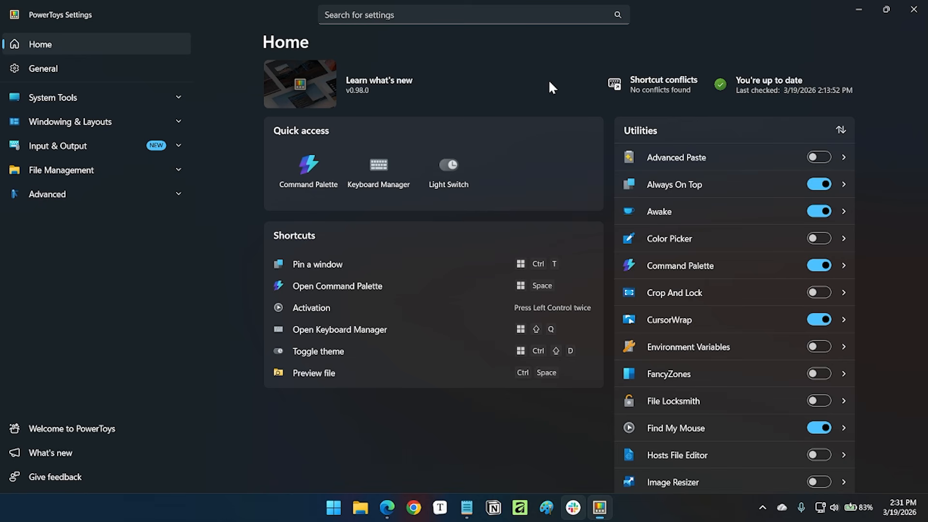
Switch to Notepad, reposition its blank window over PowerToys Settings, and pin it with Always On Top.
scroll(869, 223, down, 5)
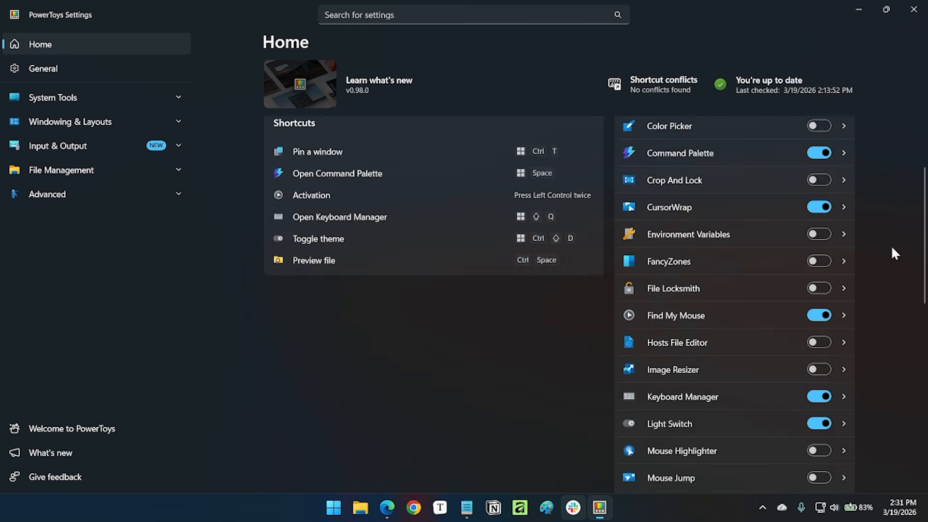
scroll(891, 283, down, 2)
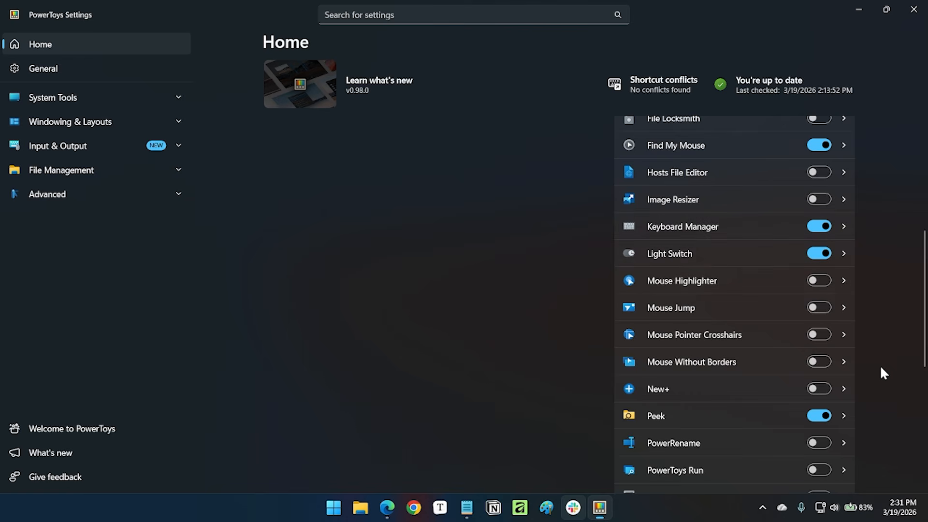
scroll(879, 364, up, 6)
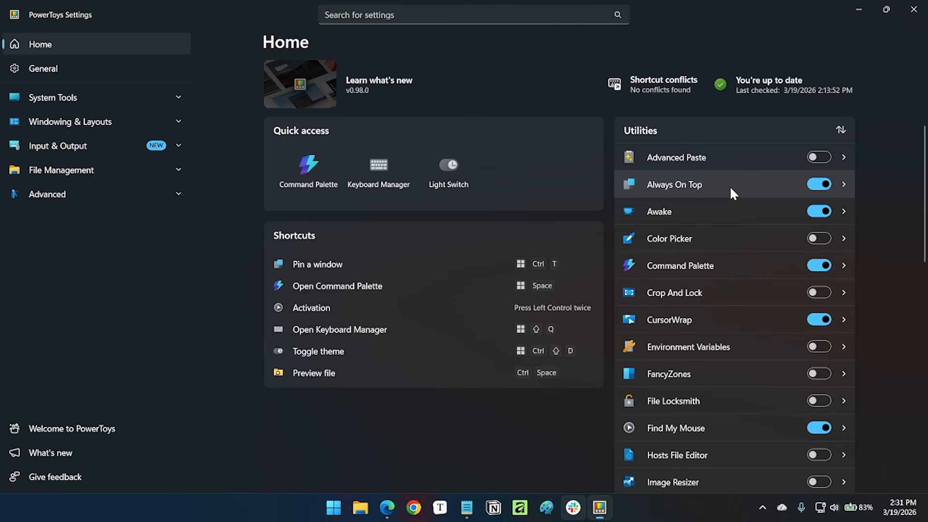
click(466, 508)
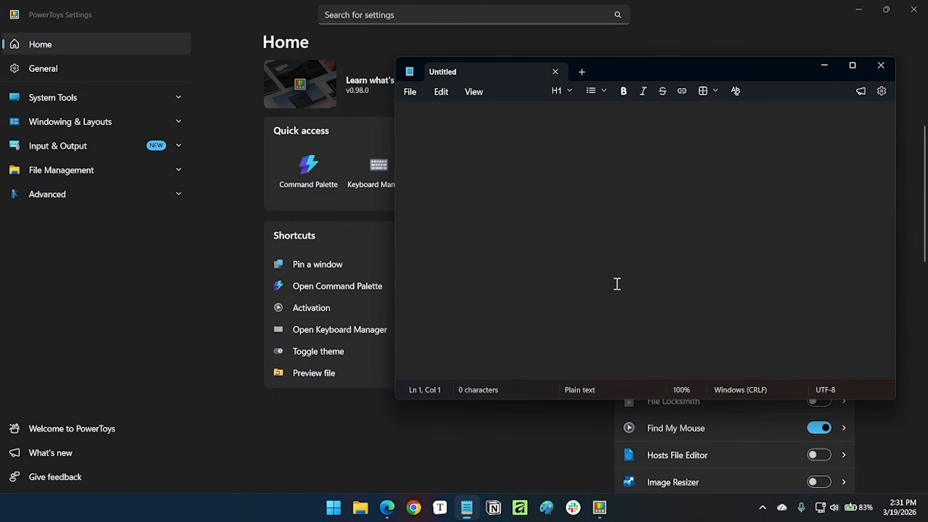
drag(749, 67, 687, 77)
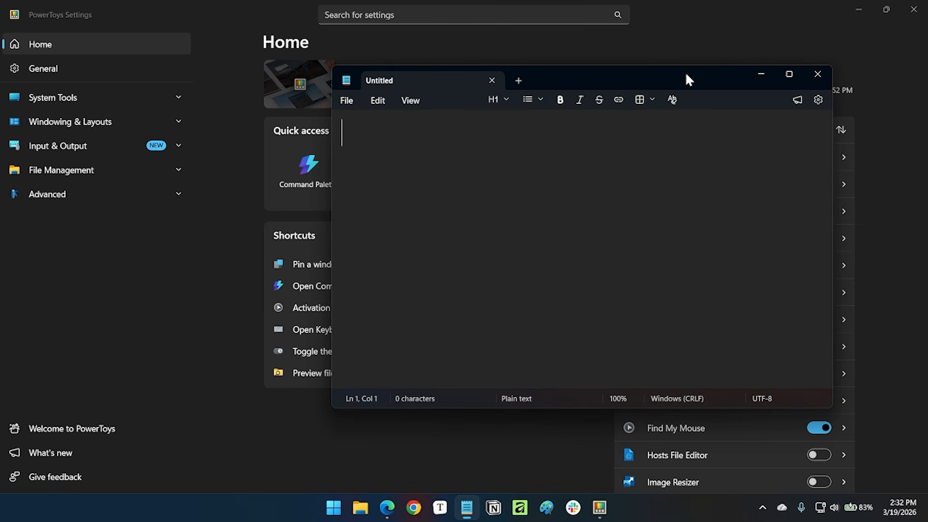
key(super+ctrl+t)
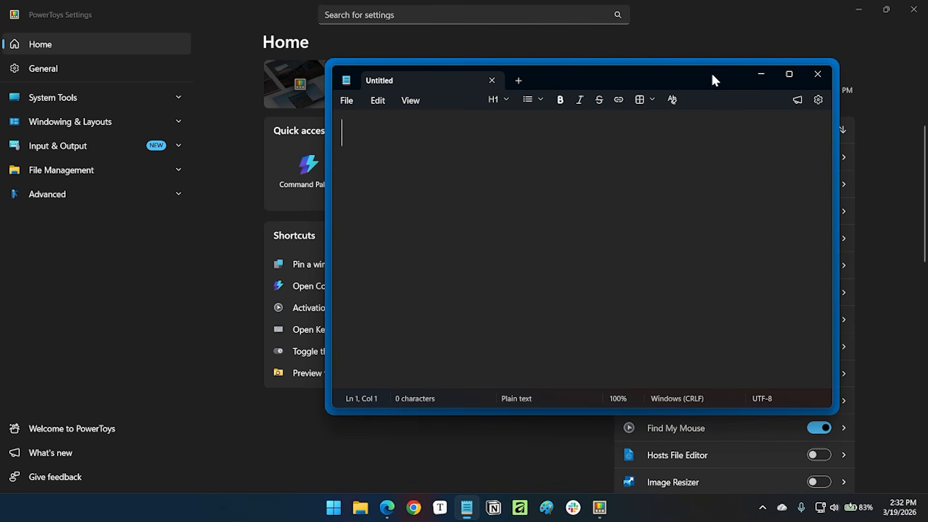
Test the pinned Notepad window by moving and re-maximizing PowerToys Settings behind it, and reposition Notepad.
drag(729, 23, 714, 15)
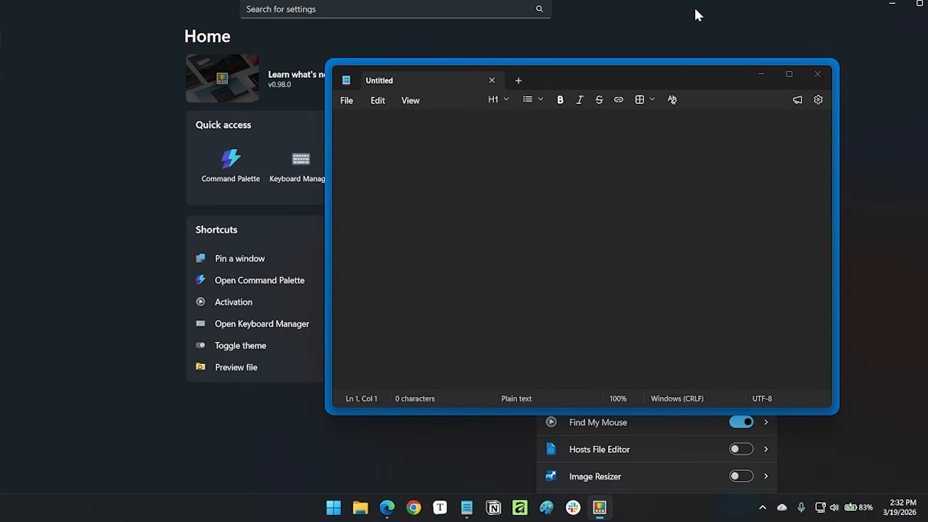
double_click(695, 10)
drag(696, 78, 748, 133)
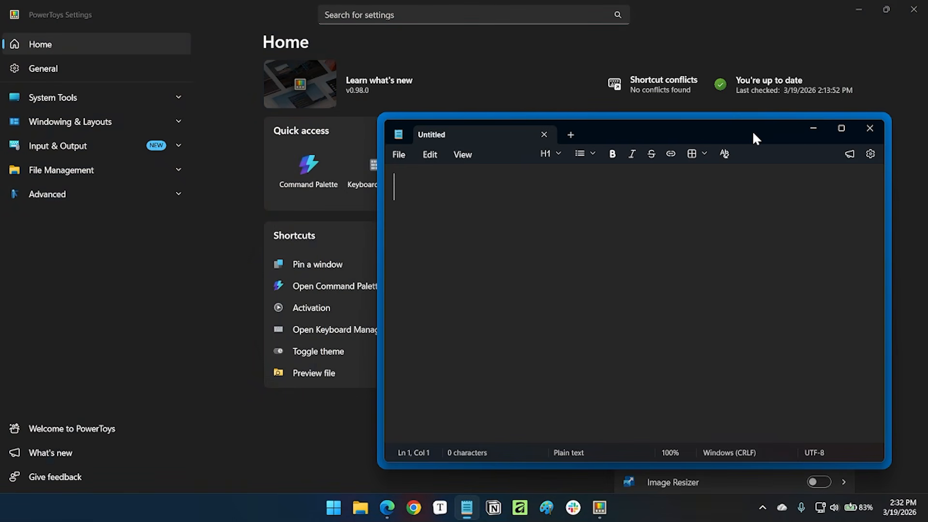
Unpin the Notepad window and close it.
key(super+ctrl+t)
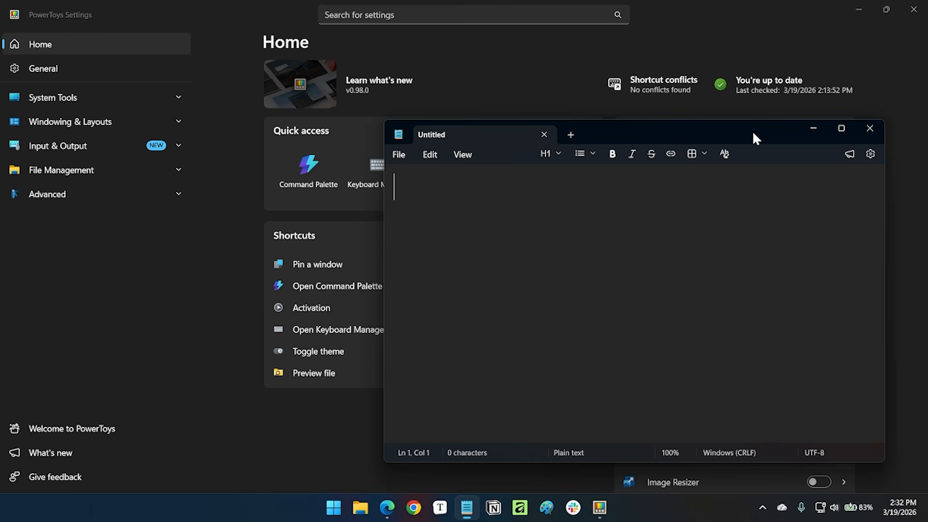
click(868, 130)
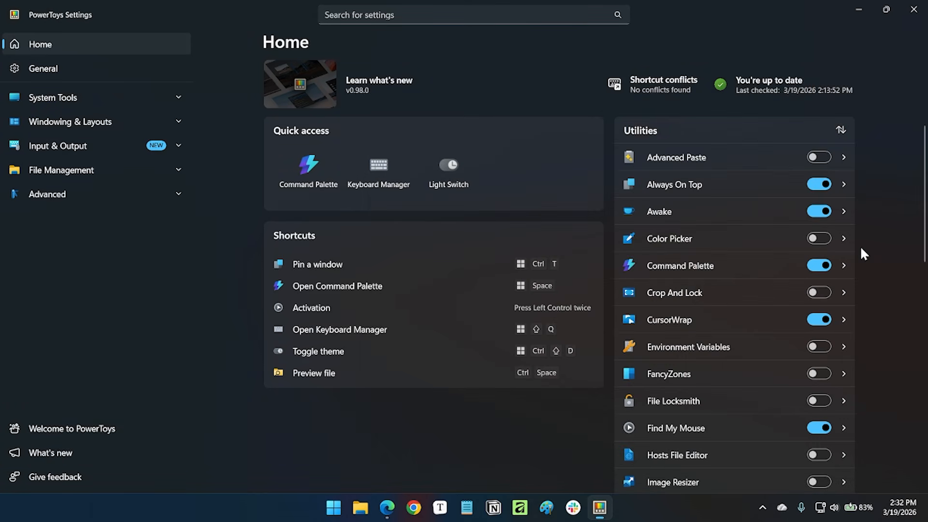
Examine the keep-awake modes offered by PowerToys Awake in the system tray, and dismiss them without choosing one.
click(760, 511)
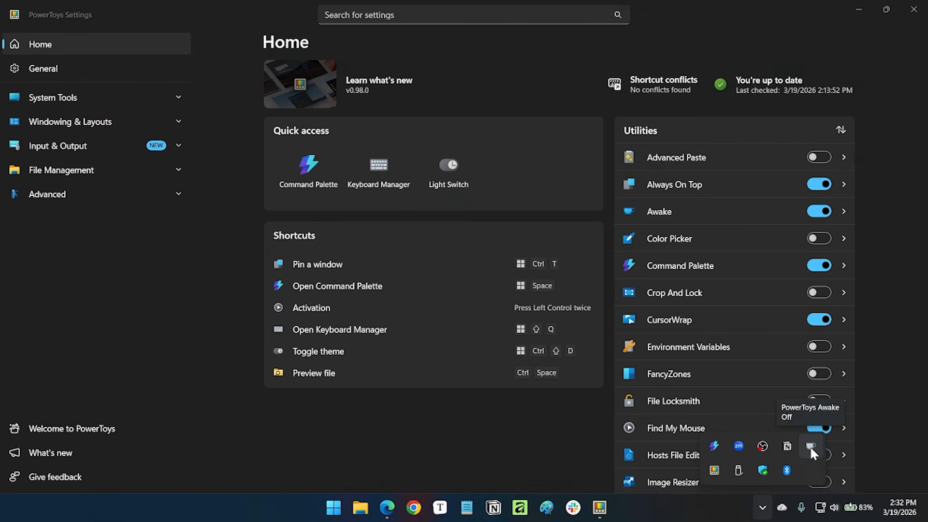
right_click(810, 446)
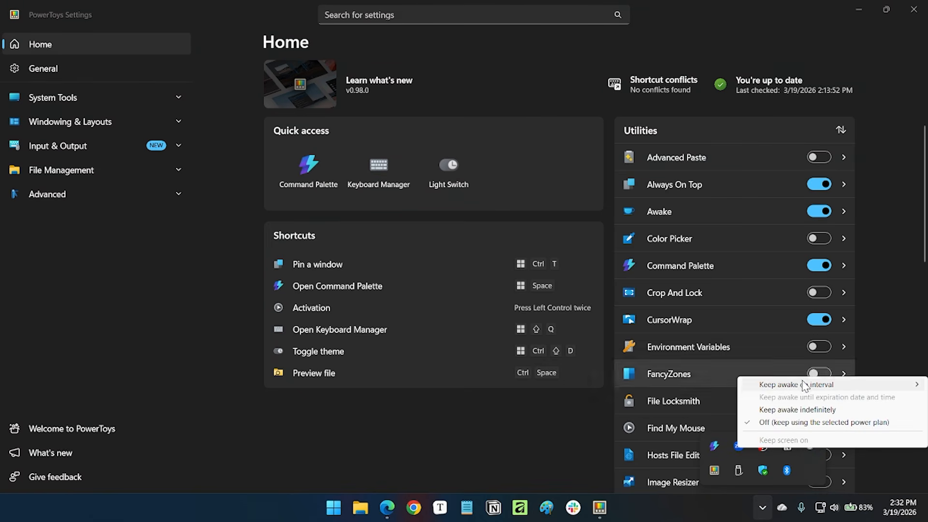
mouse_move(803, 391)
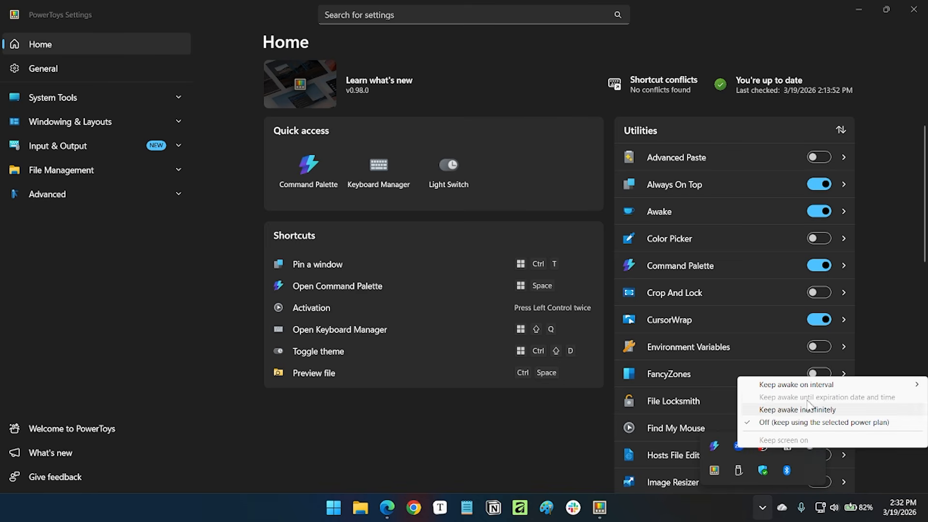
click(697, 410)
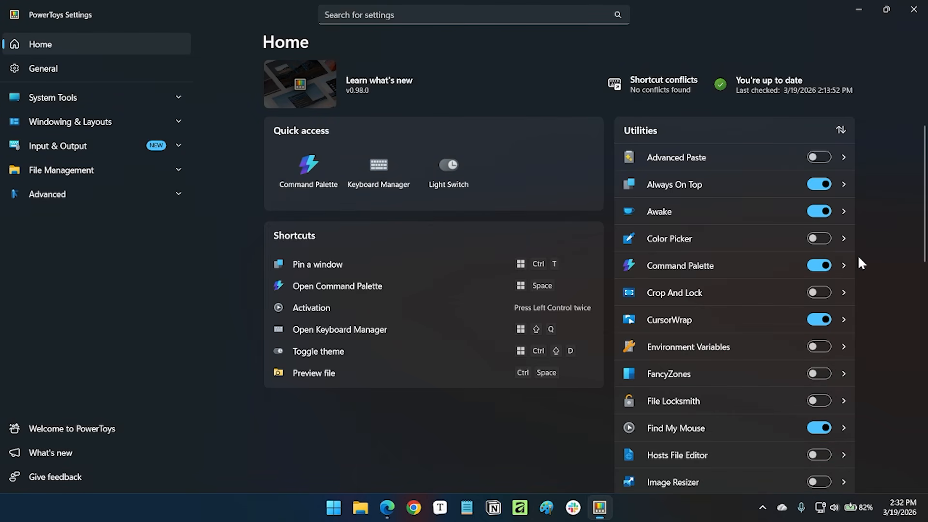
Minimize PowerToys Settings and launch Notepad by searching for "notepad" in Command Palette.
click(858, 10)
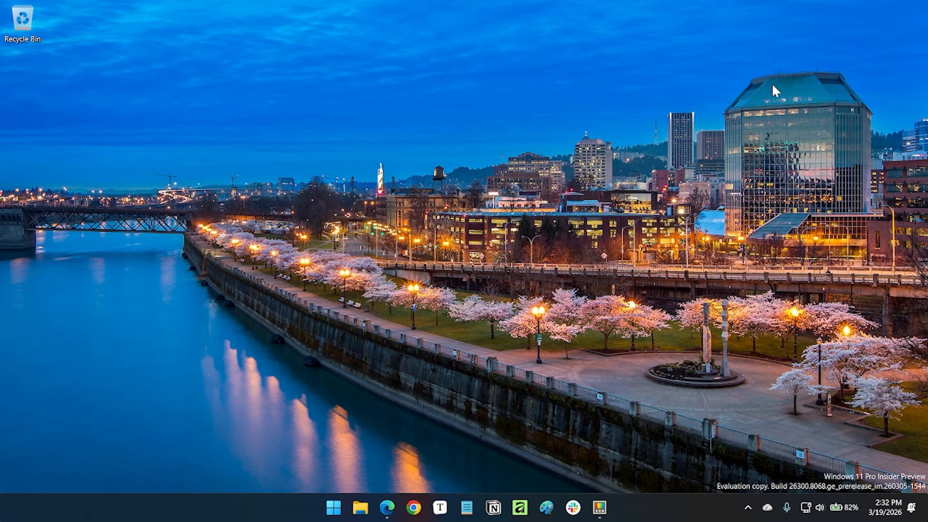
key(super+alt+space)
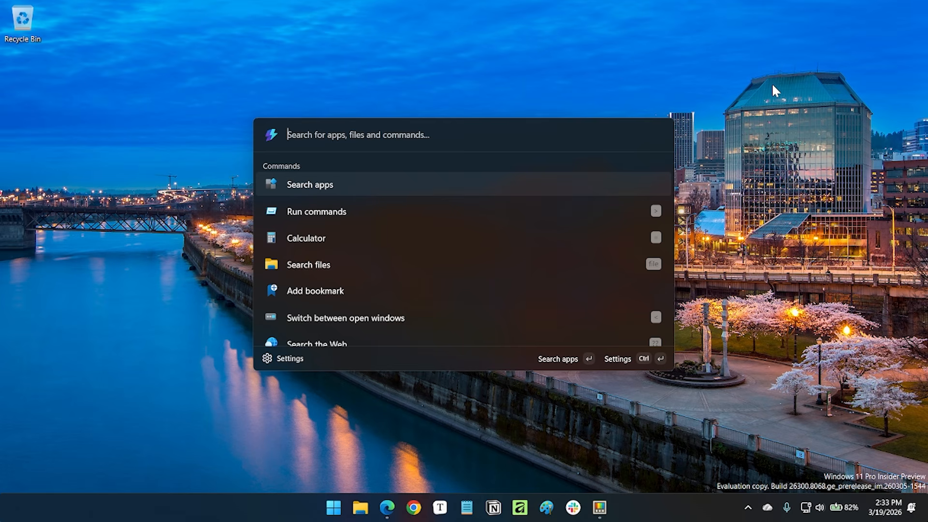
text(ni)
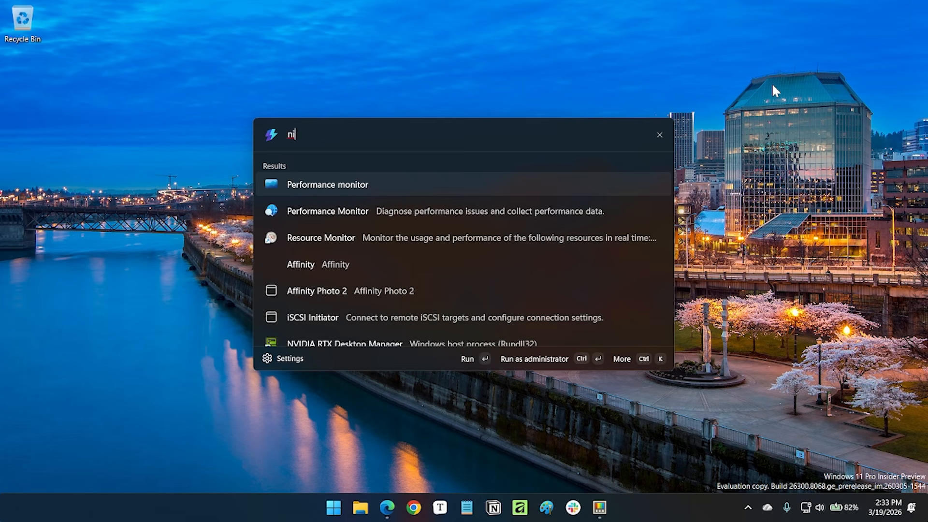
key(BackSpace)
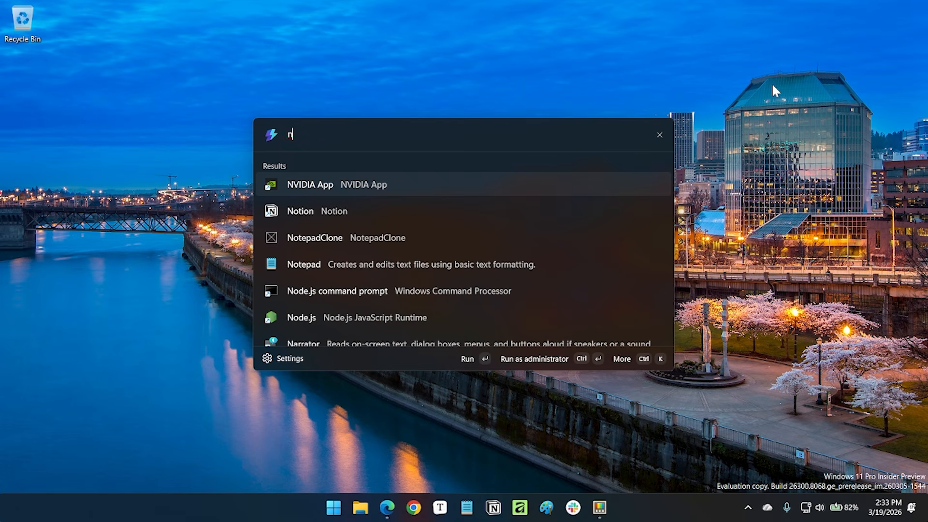
text(otepad)
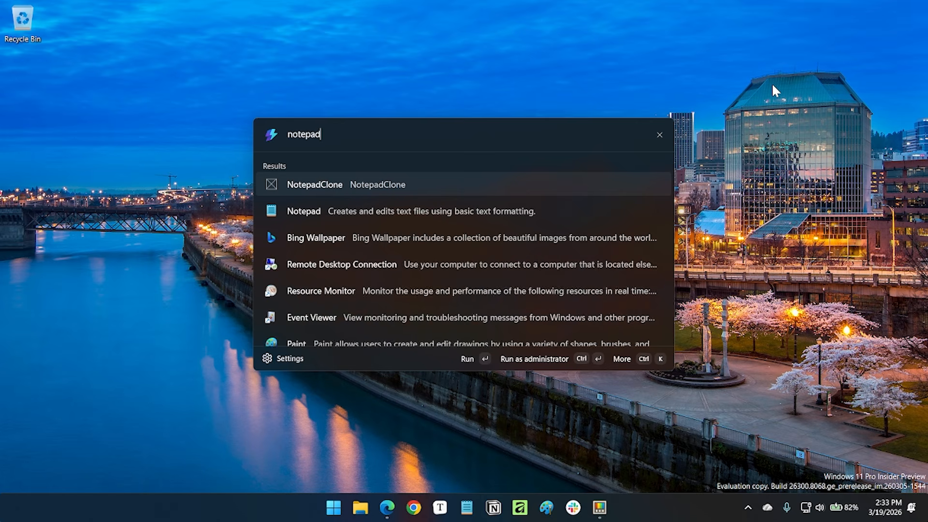
key(Down)
key(Return)
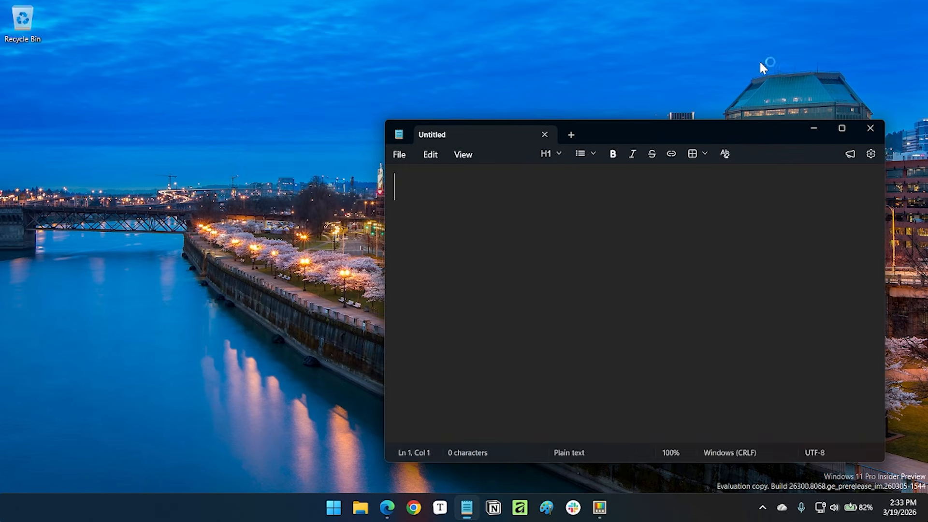
Close the Notepad window, and bring up Command Palette again to view its command list before dismissing it.
drag(729, 125, 573, 60)
click(718, 67)
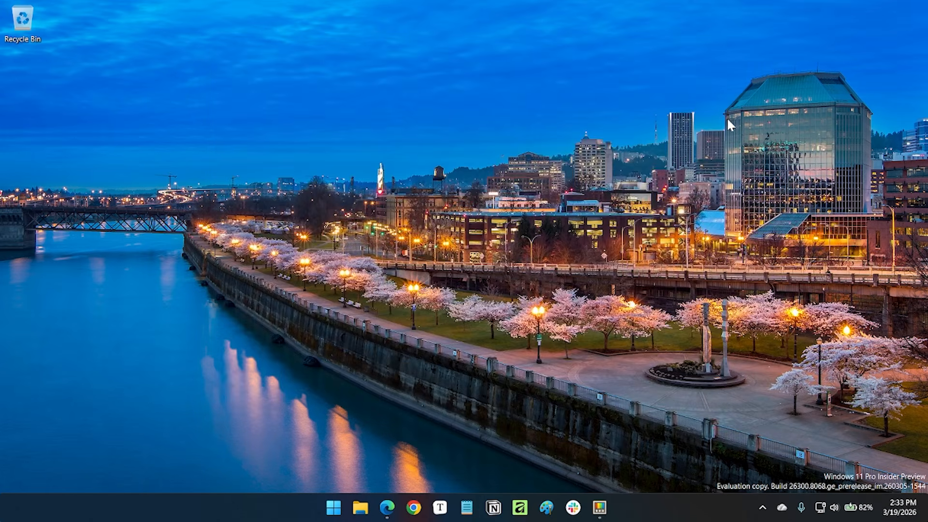
key(super+alt+space)
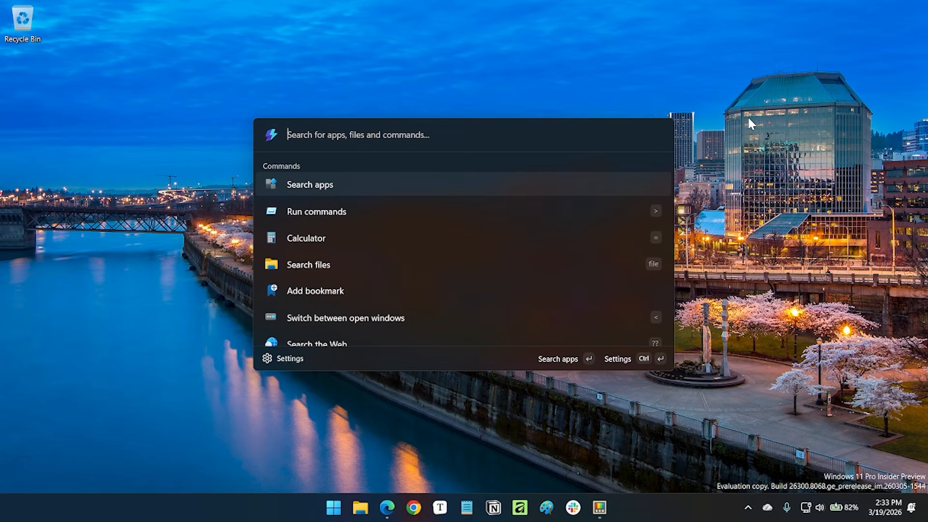
key(Escape)
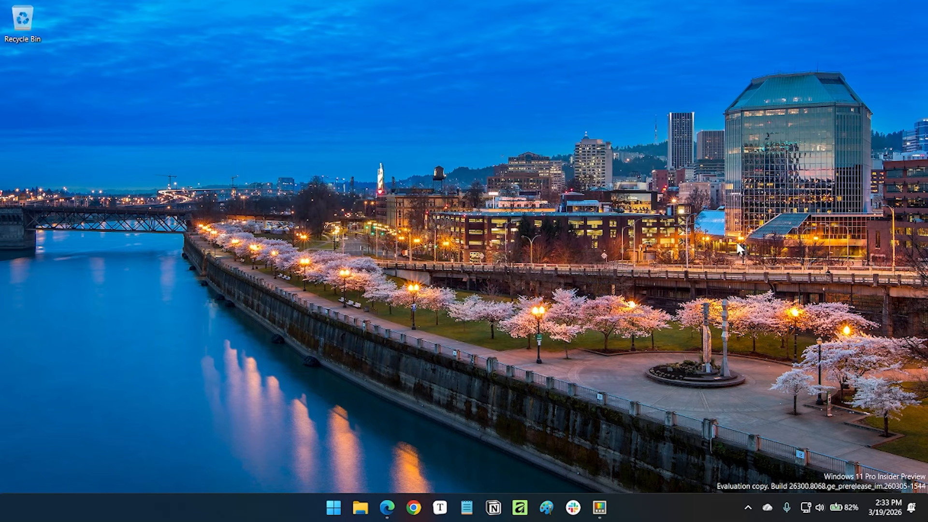
Restore the PowerToys Settings window, spotlight the pointer with Find My Mouse, and dismiss the spotlight.
click(599, 507)
scroll(870, 257, down, 2)
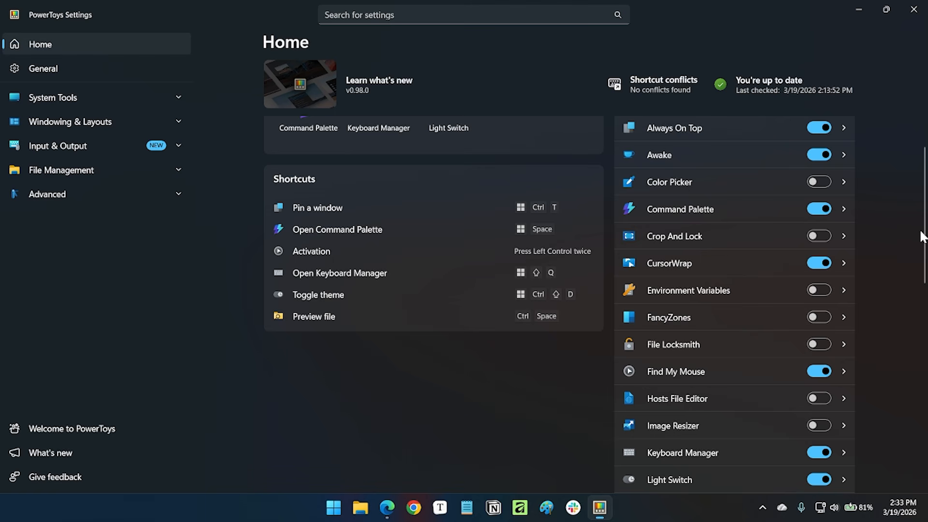
scroll(893, 214, down, 3)
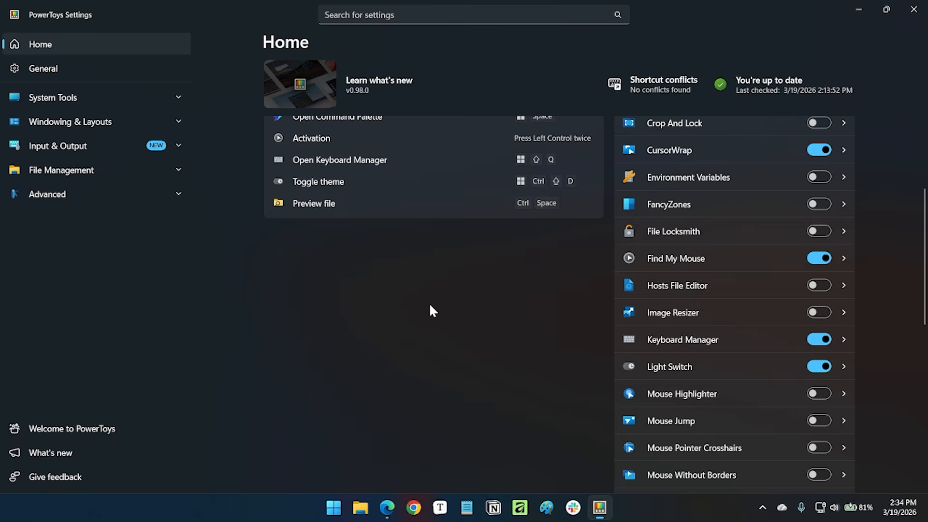
key(ctrl)
key(ctrl)
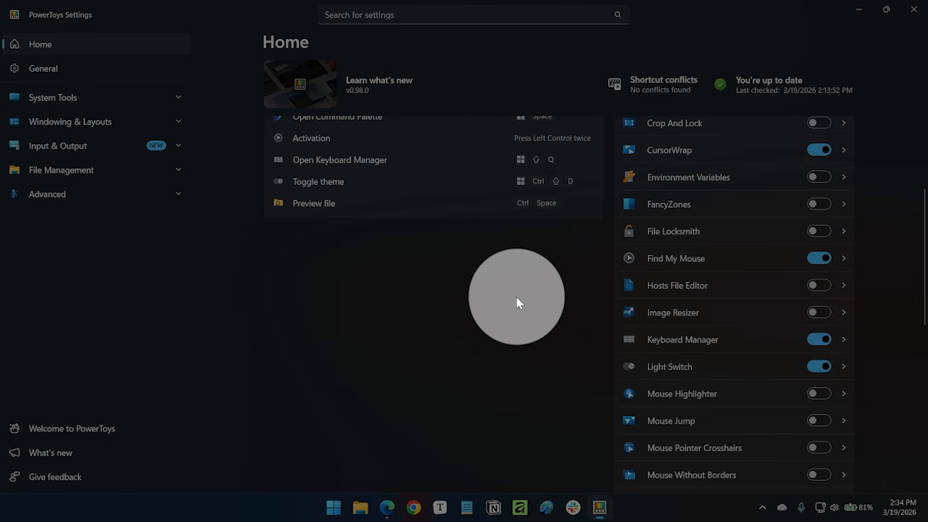
click(516, 298)
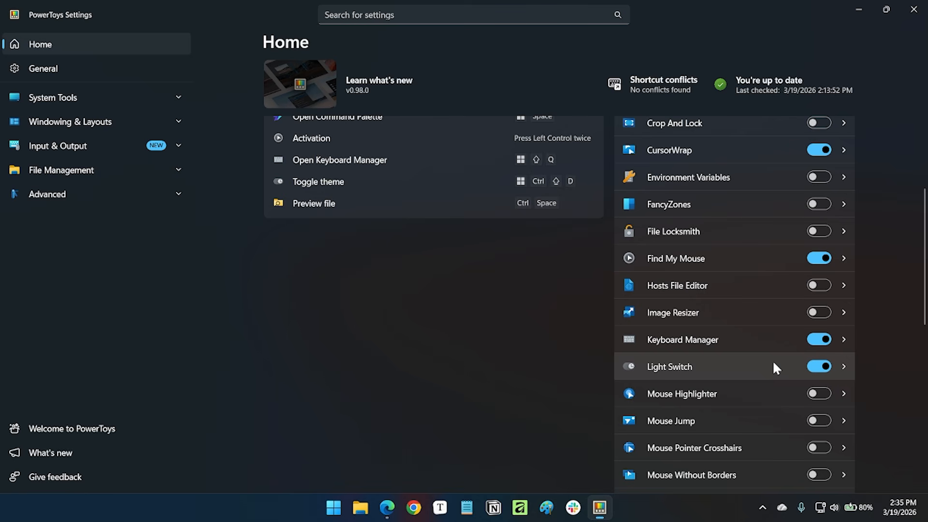
Switch to File Explorer and open the Screenshots folder inside Pictures.
scroll(772, 360, down, 2)
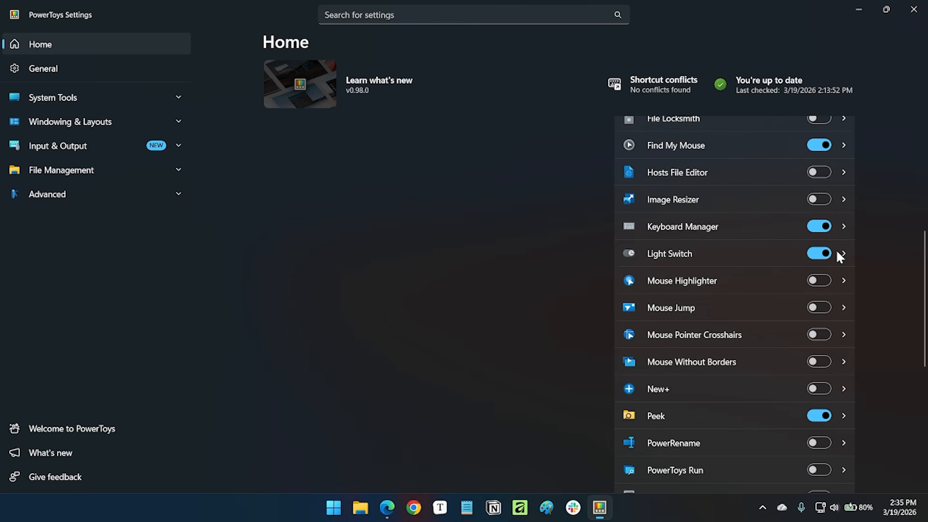
scroll(891, 310, down, 1)
scroll(890, 321, down, 3)
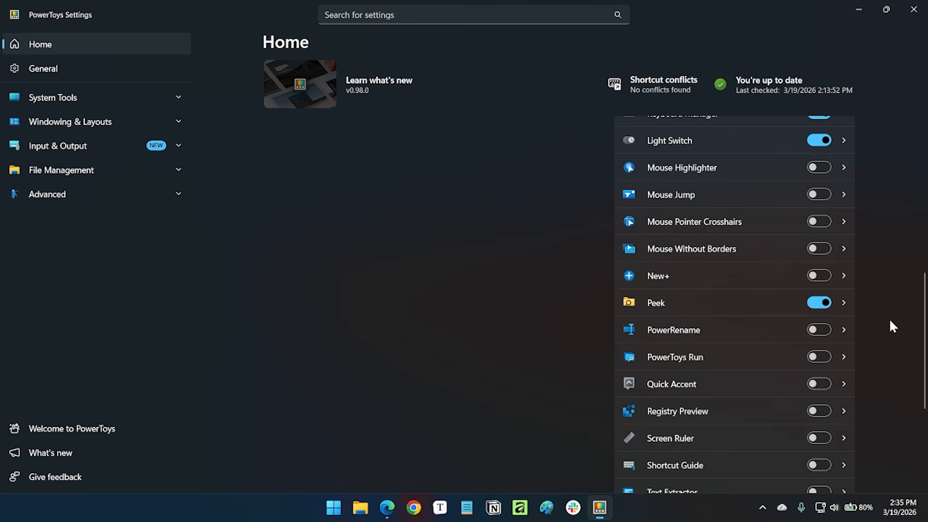
key(super+e)
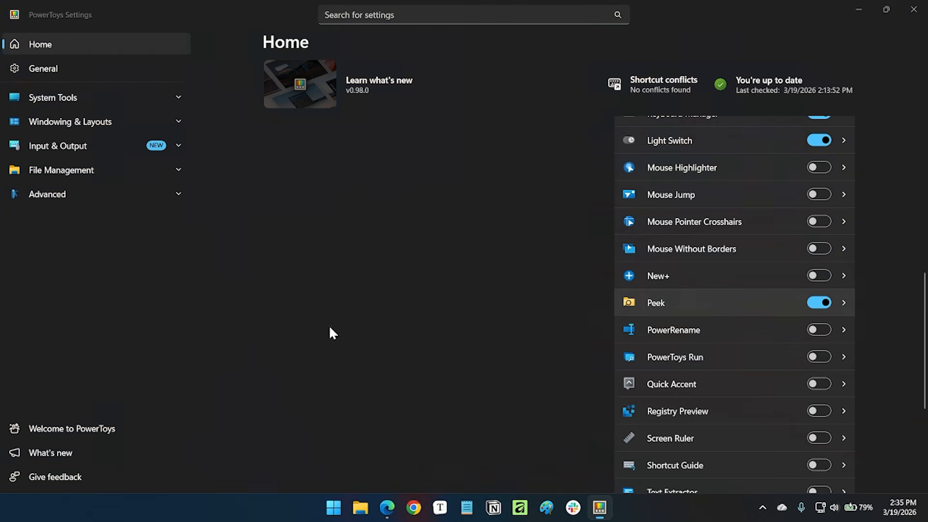
click(170, 264)
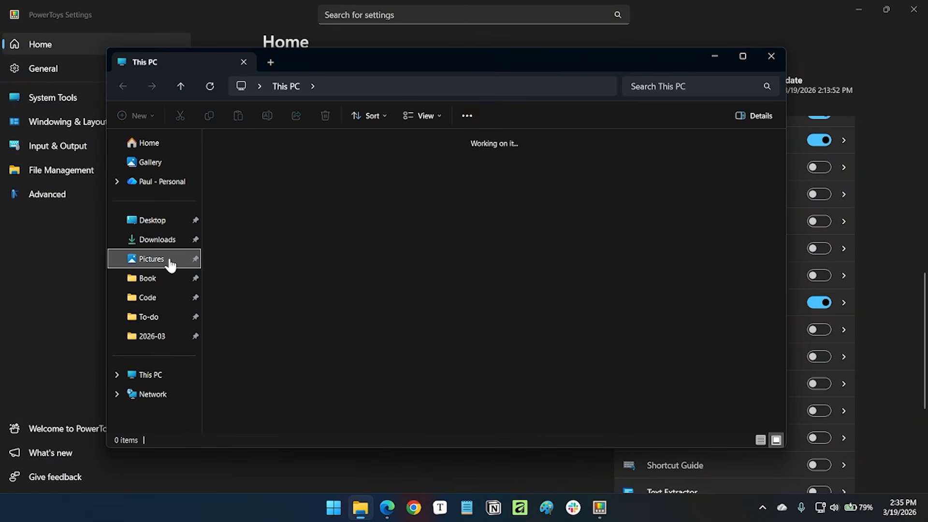
double_click(240, 168)
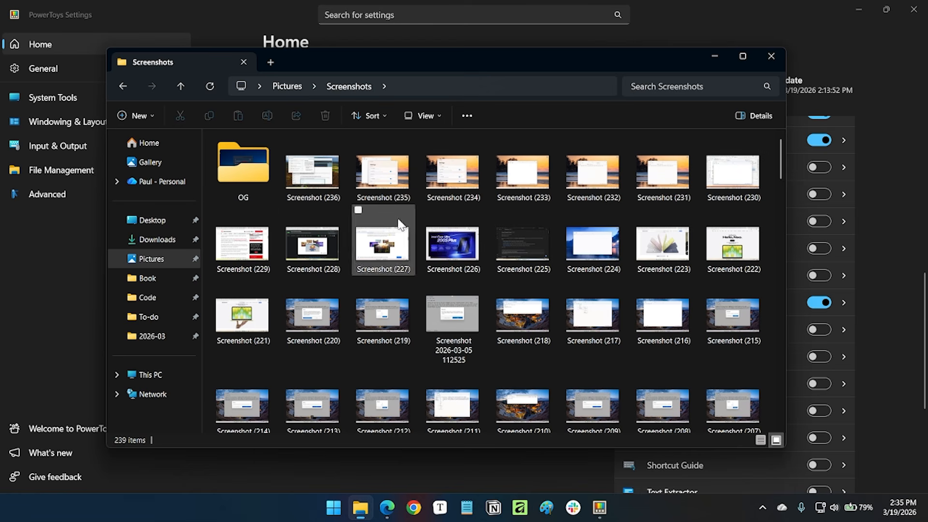
Preview the image Screenshot (223) with Peek and close the preview.
click(663, 243)
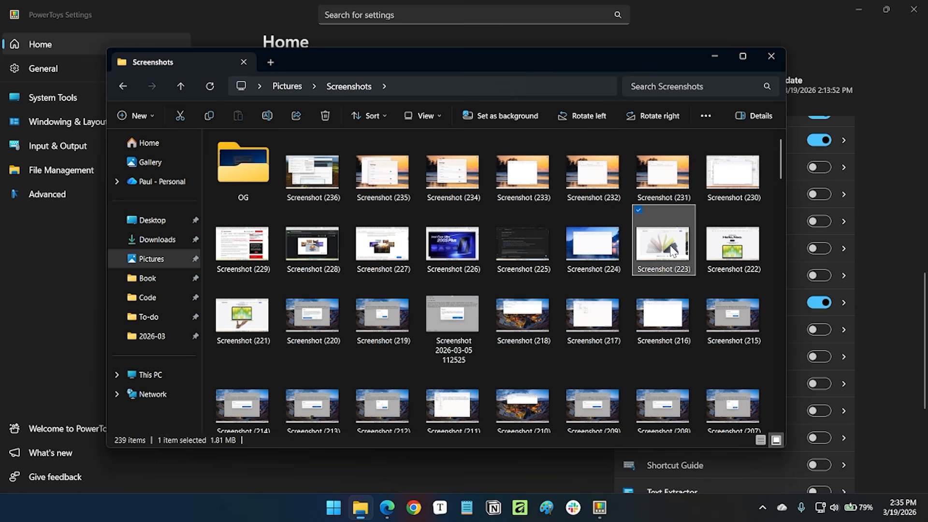
key(alt+space)
key(Escape)
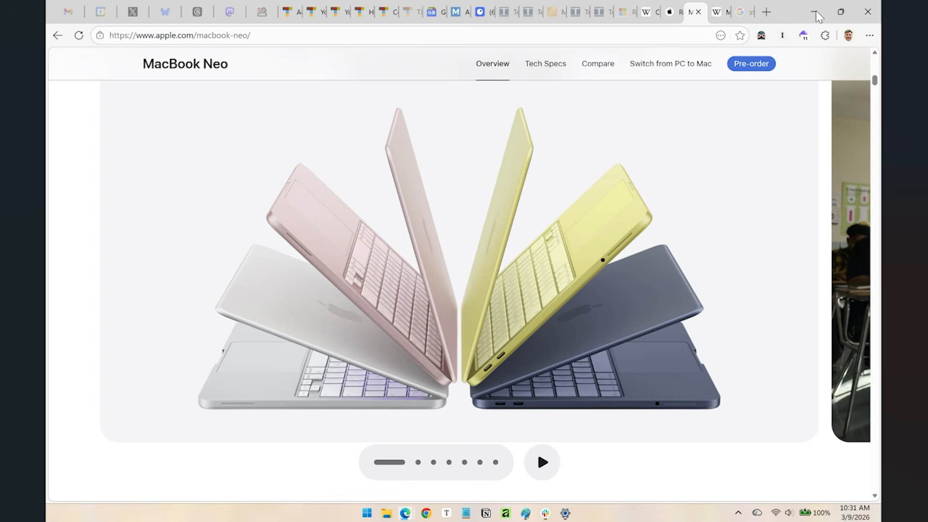
key(Escape)
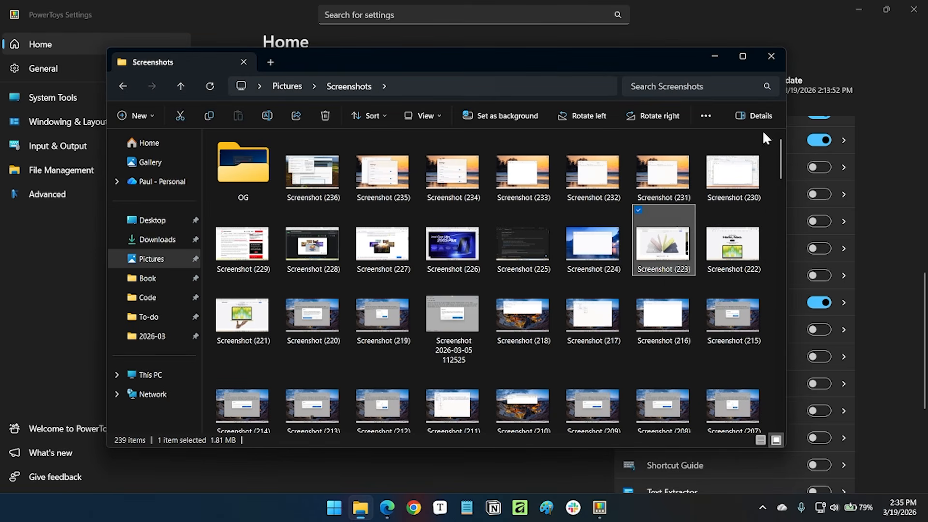
Close the Screenshots folder window and review Peek's settings page in PowerToys Settings before minimizing it.
click(771, 56)
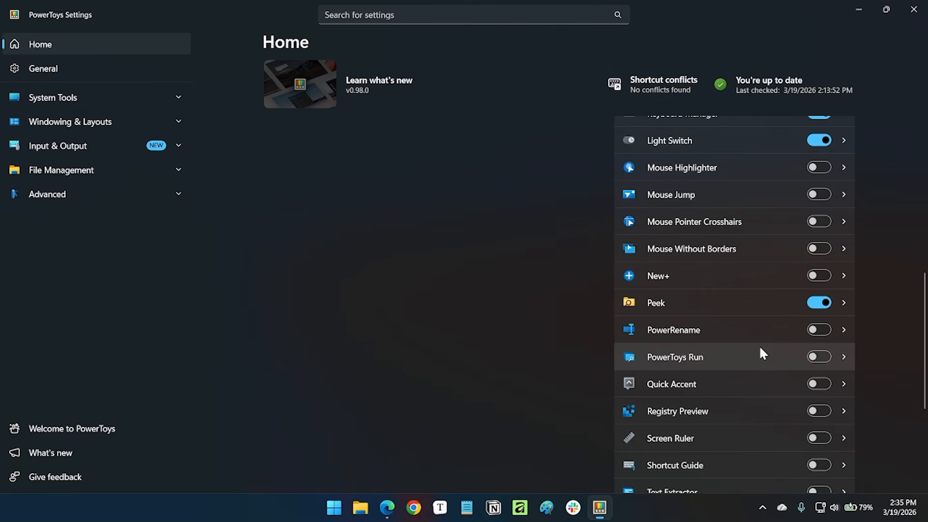
click(768, 308)
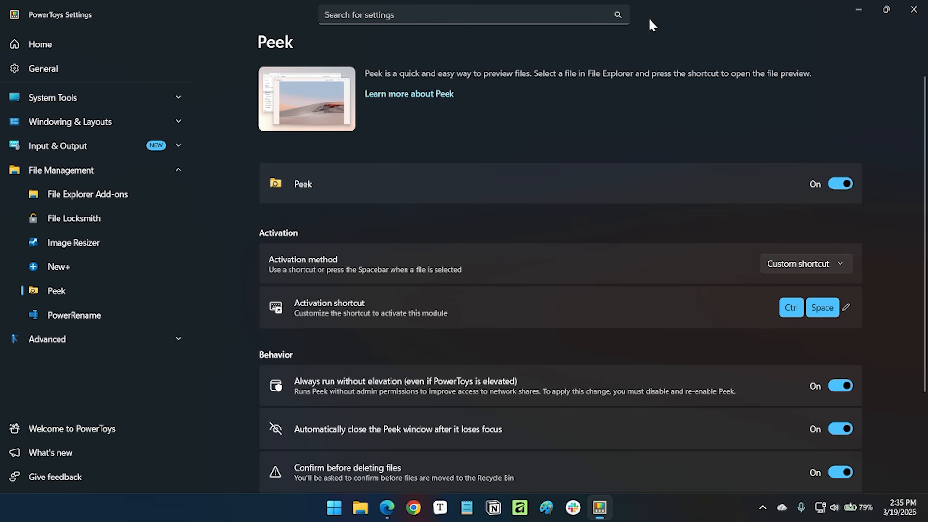
click(858, 9)
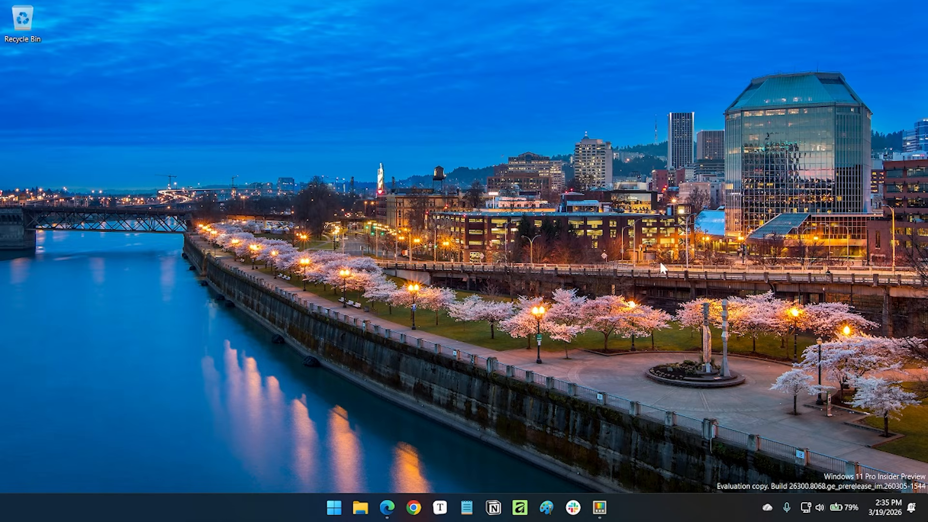
Open the Downloads folder in File Explorer and find the files from earlier this month.
click(360, 507)
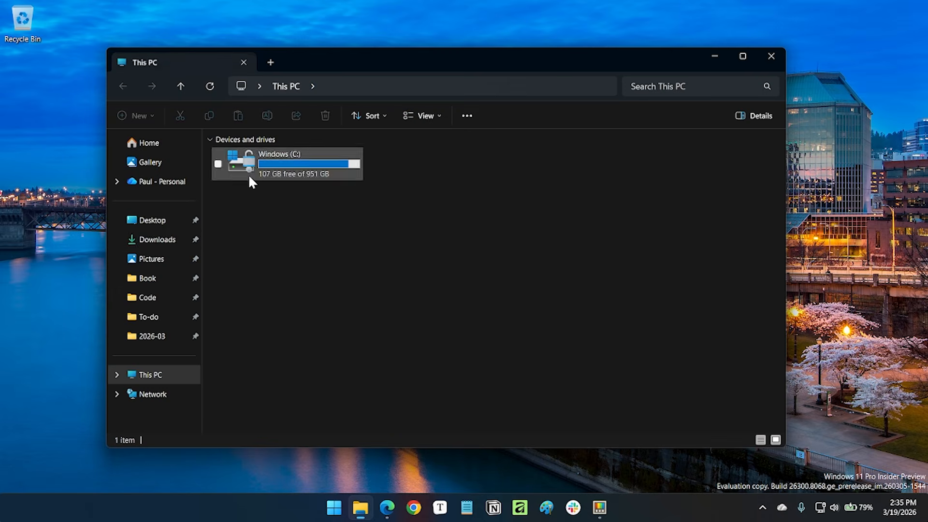
click(180, 241)
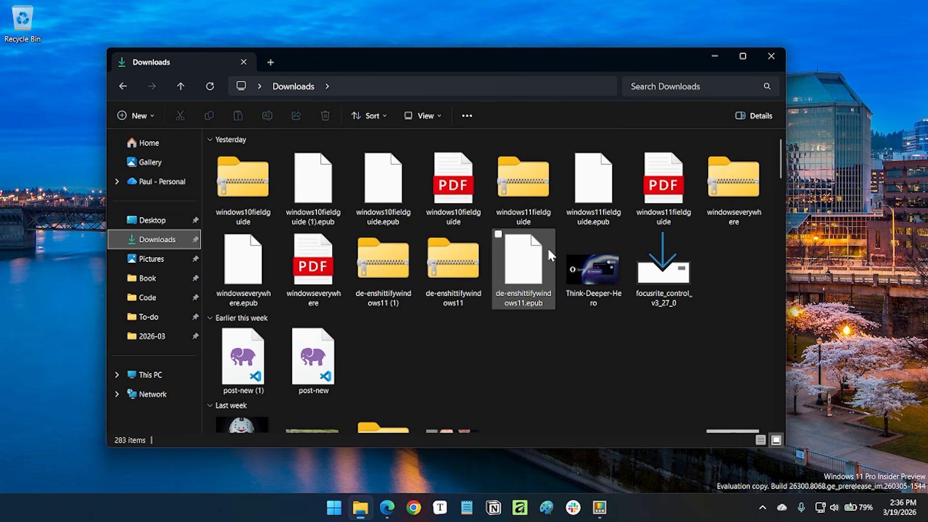
scroll(545, 247, down, 5)
Preview the image IMG_3238 with Peek, reposition the preview window slightly, and close the preview.
click(250, 277)
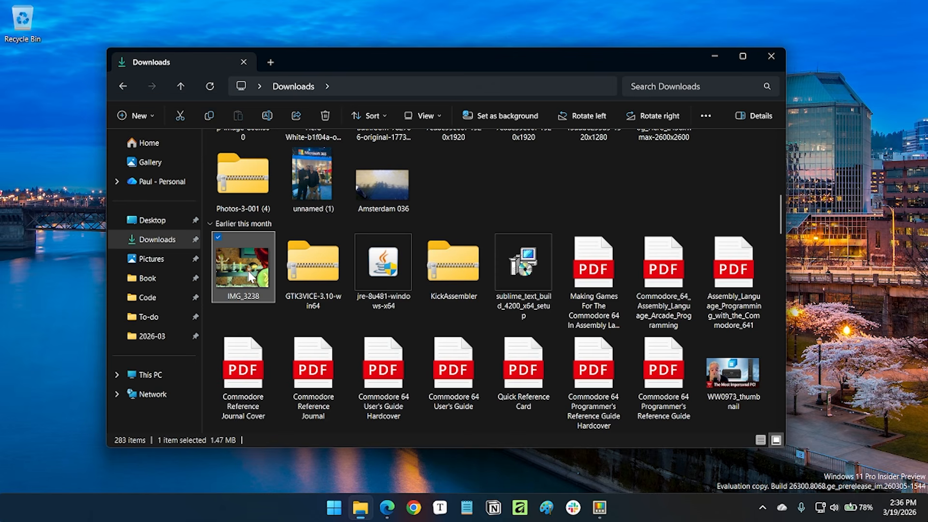
key(alt+space)
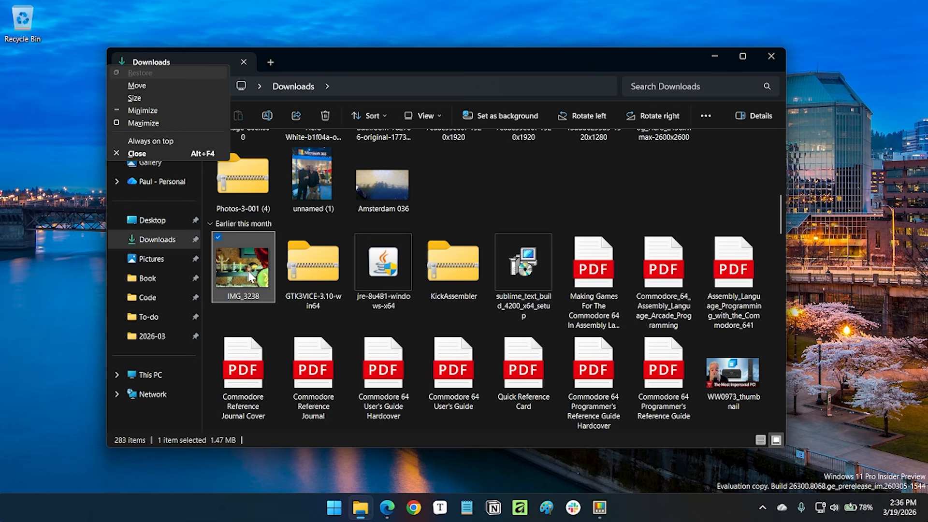
key(Escape)
key(ctrl+space)
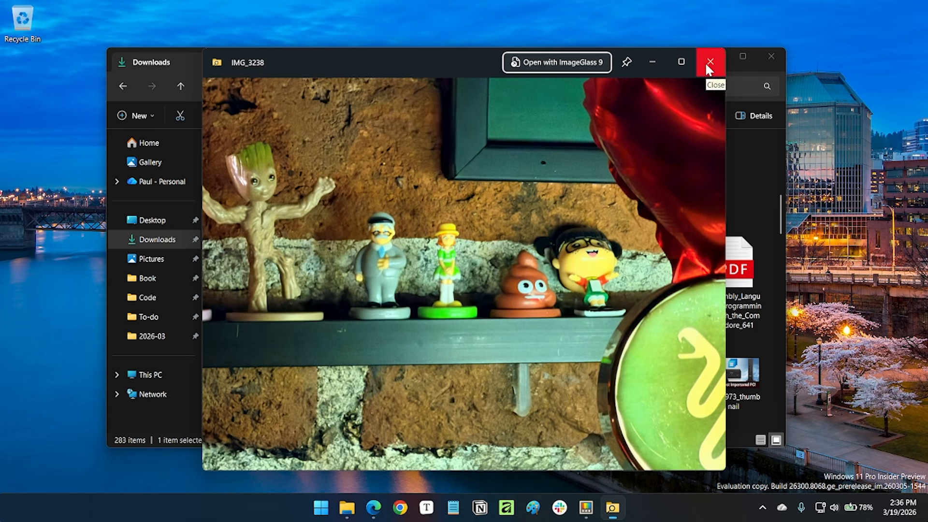
drag(474, 54, 434, 47)
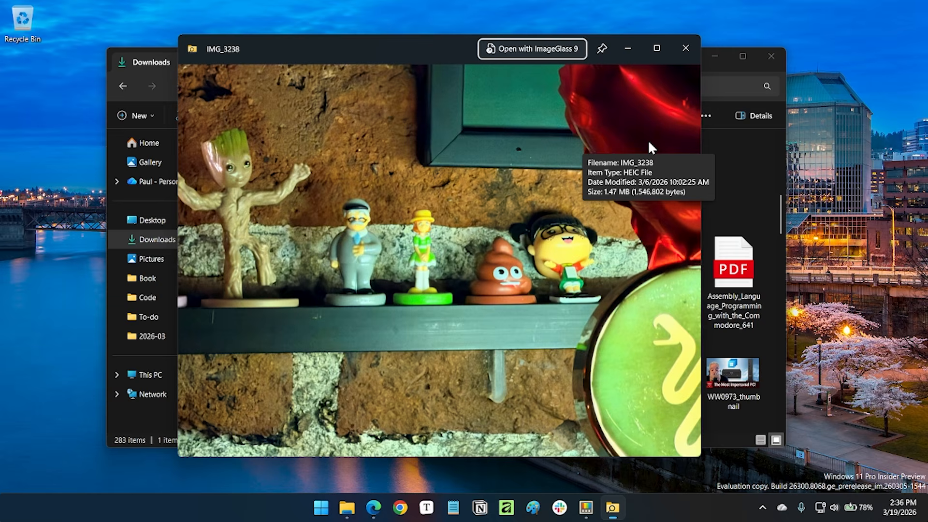
key(Escape)
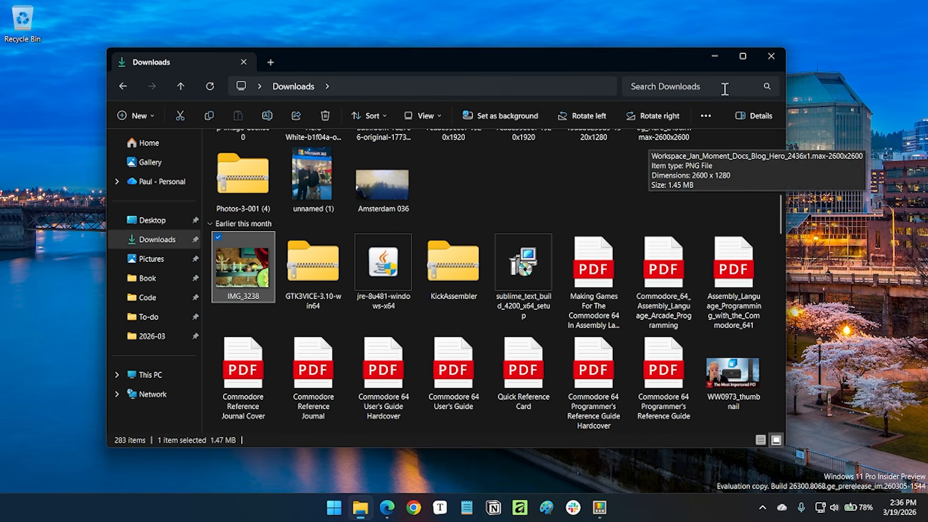
Close File Explorer, then return to the PowerToys Settings home page and look through the utilities list.
click(772, 55)
click(599, 508)
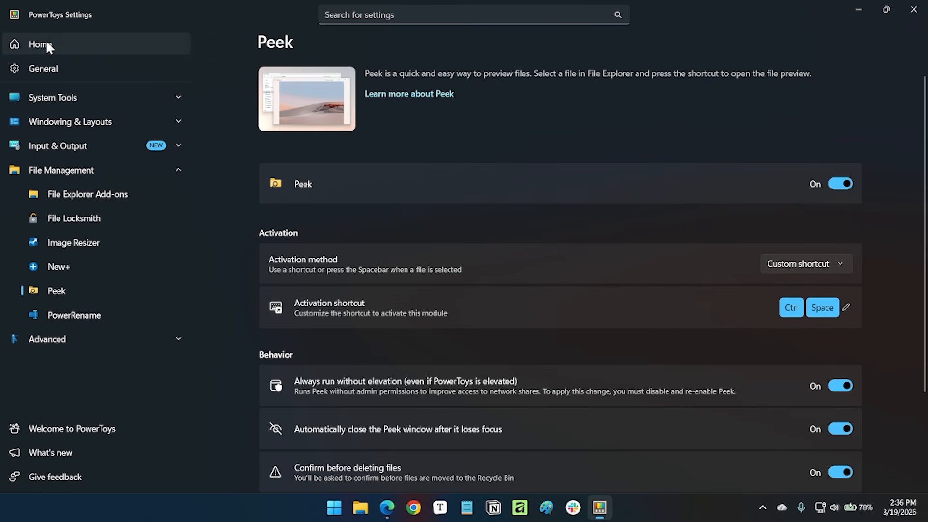
click(44, 42)
scroll(730, 222, down, 5)
scroll(740, 247, down, 10)
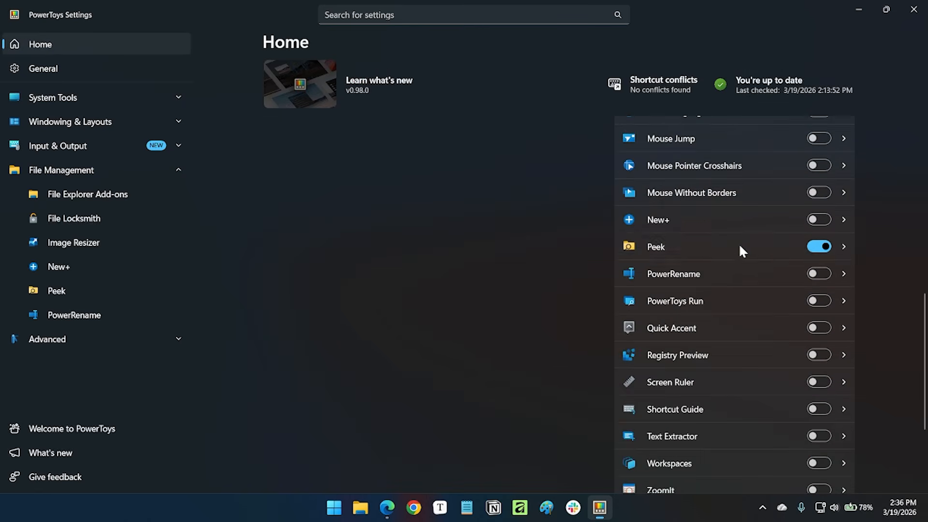
scroll(740, 248, up, 6)
scroll(740, 247, up, 4)
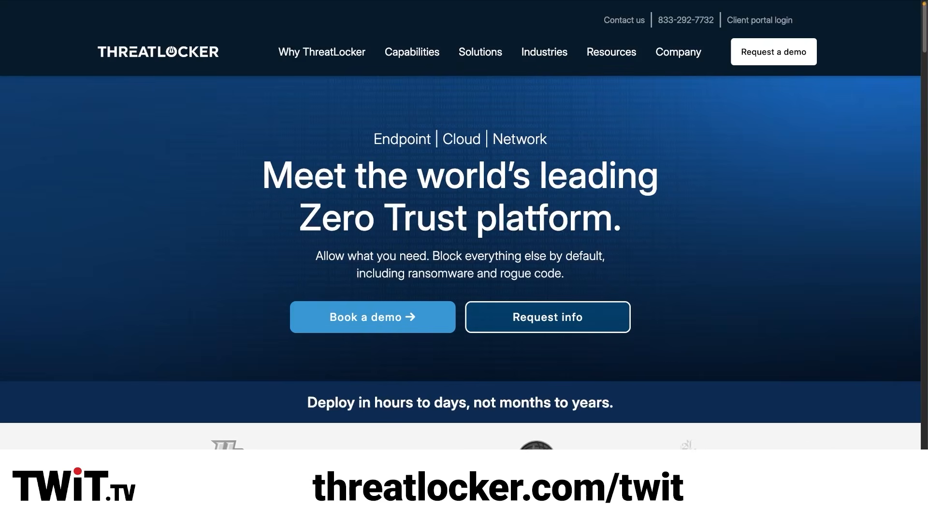
Switch to the ThreatLocker website and page through the product cards under "Stop exploits before they run." up to Patch Management.
scroll(460, 225, down, 1)
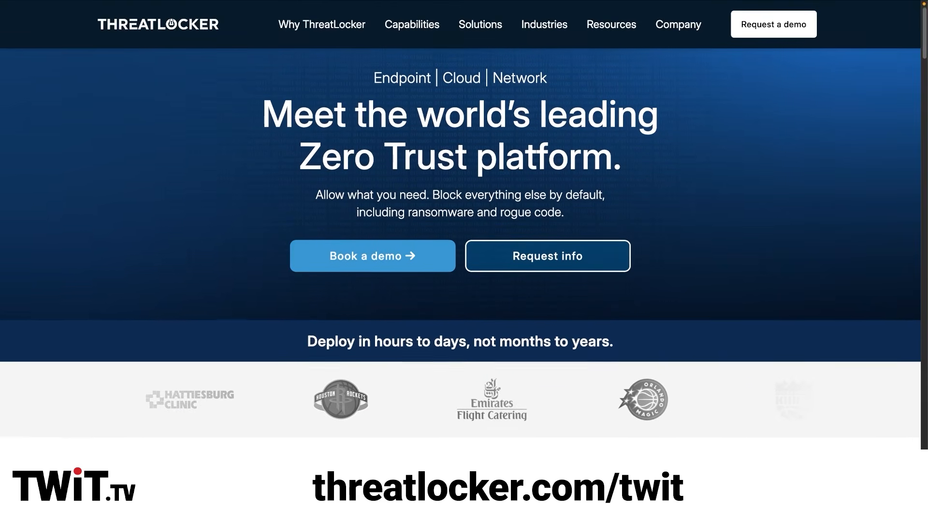
scroll(460, 225, down, 2)
scroll(460, 226, down, 4)
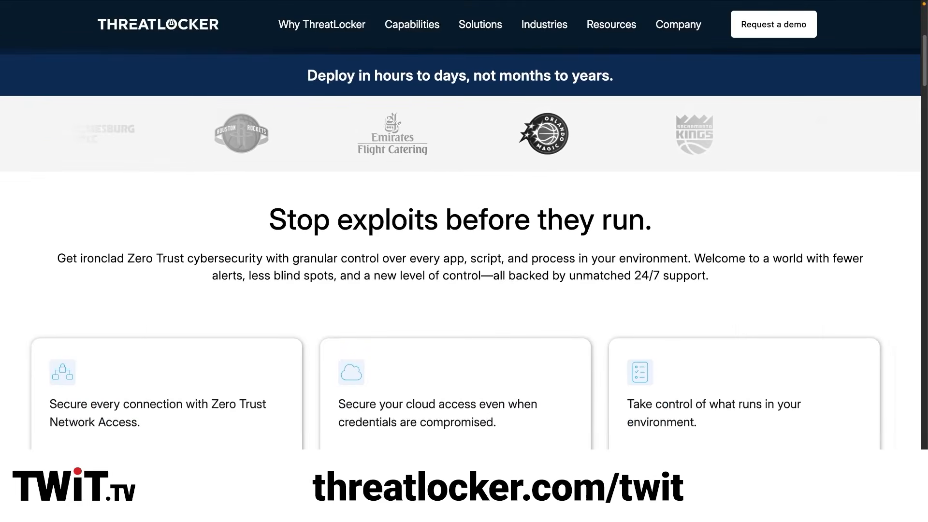
scroll(459, 225, down, 3)
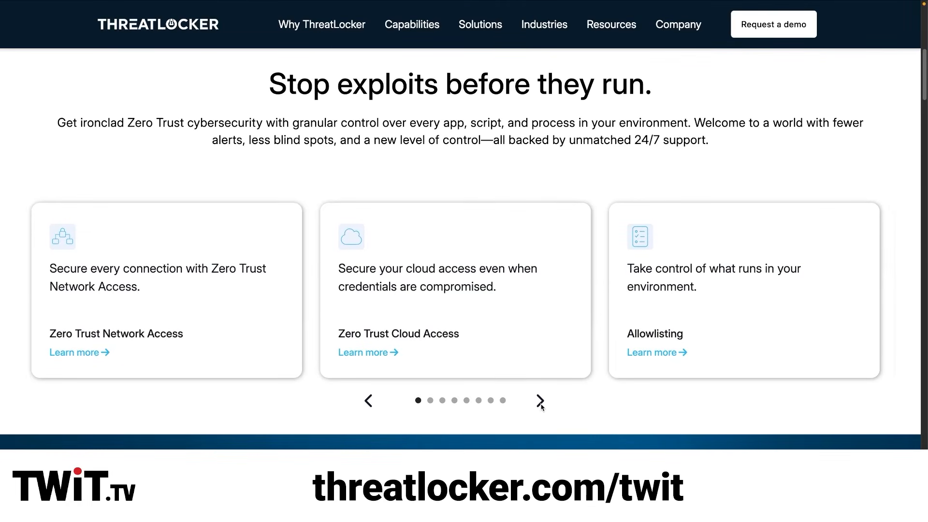
click(539, 401)
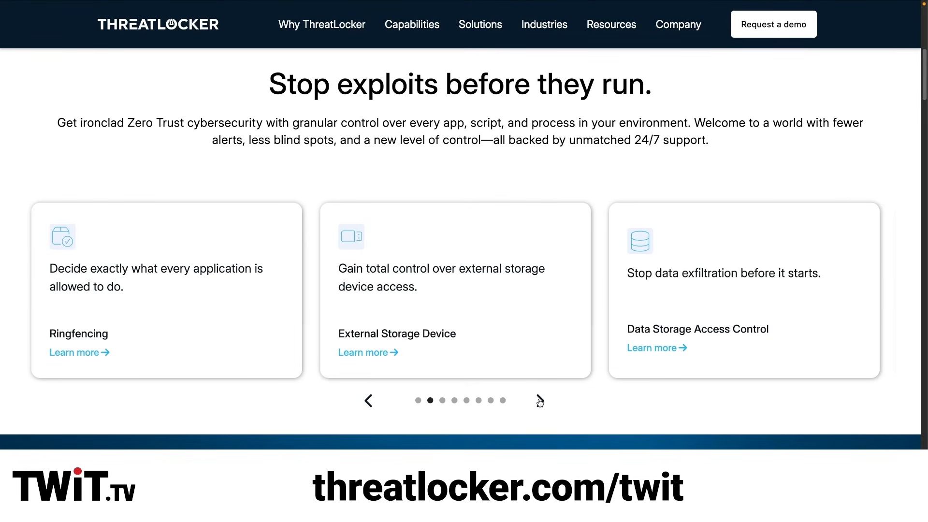
click(540, 400)
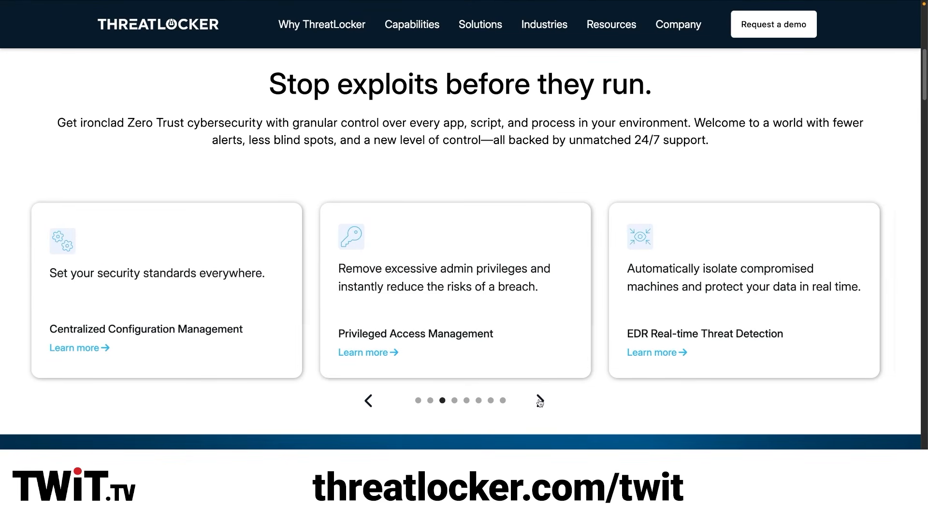
click(540, 401)
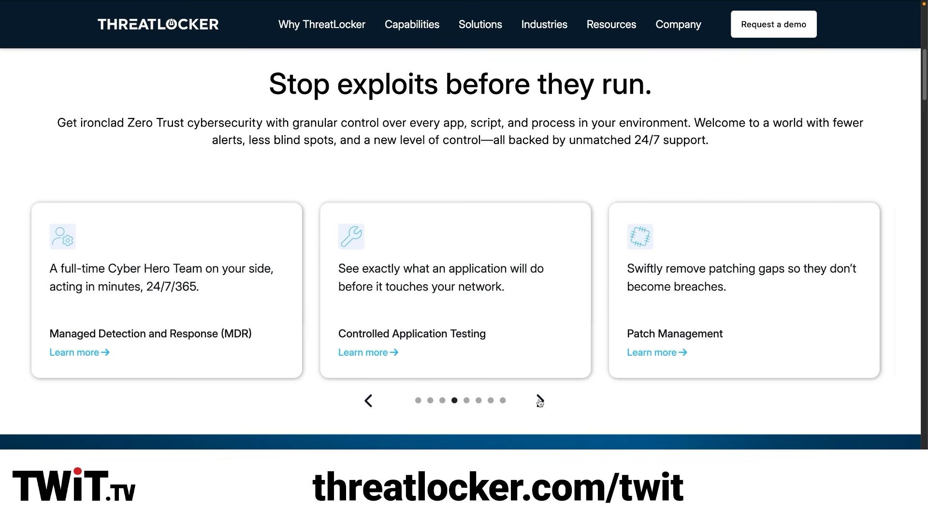
Examine the use-case cards under "If it is not allowed, it does not run." from Stop ransomware to Contain lateral movement.
scroll(542, 420, down, 7)
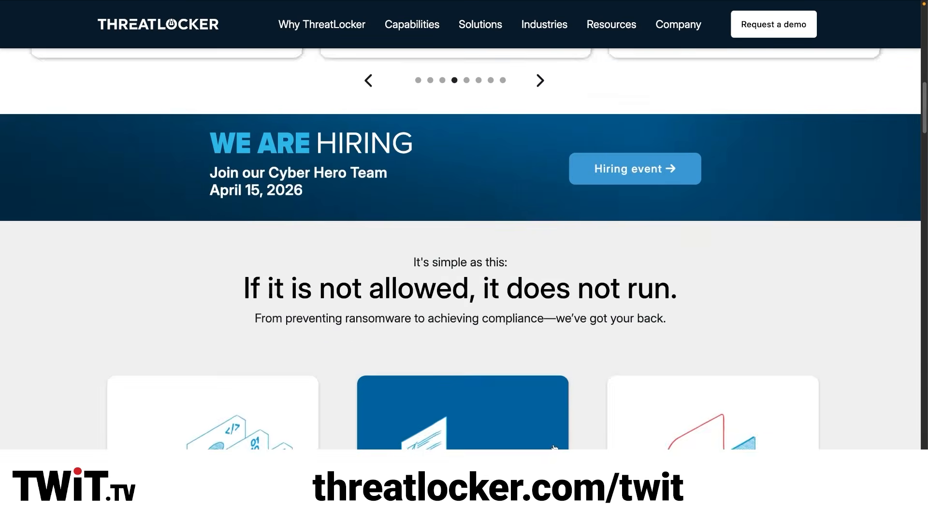
scroll(870, 447, down, 3)
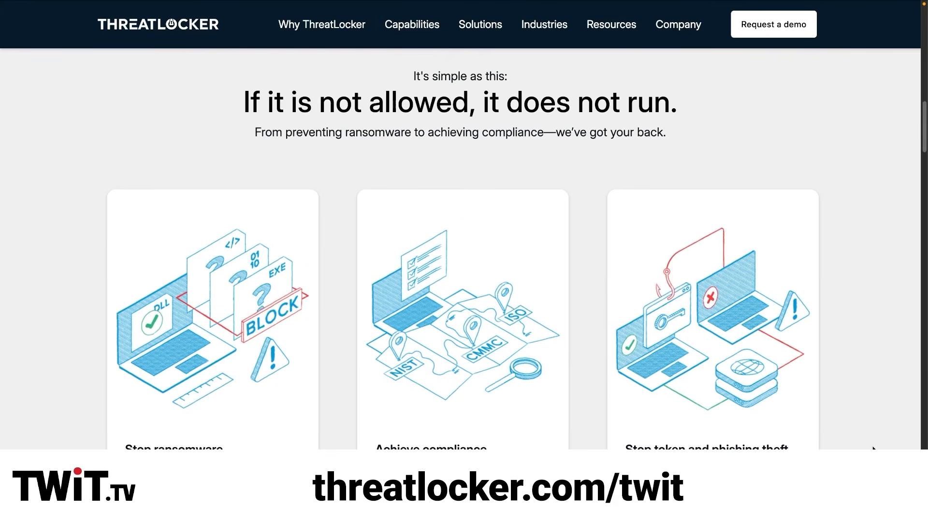
scroll(873, 448, down, 3)
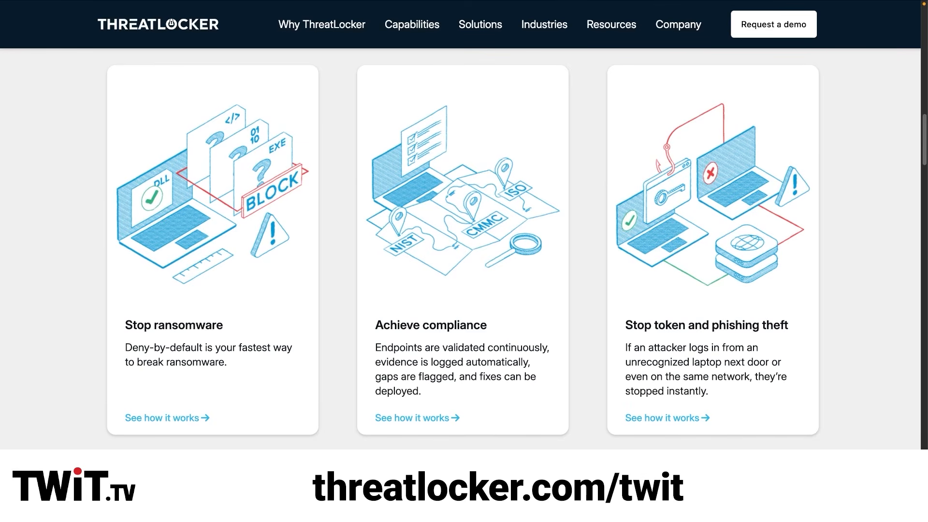
scroll(463, 252, down, 5)
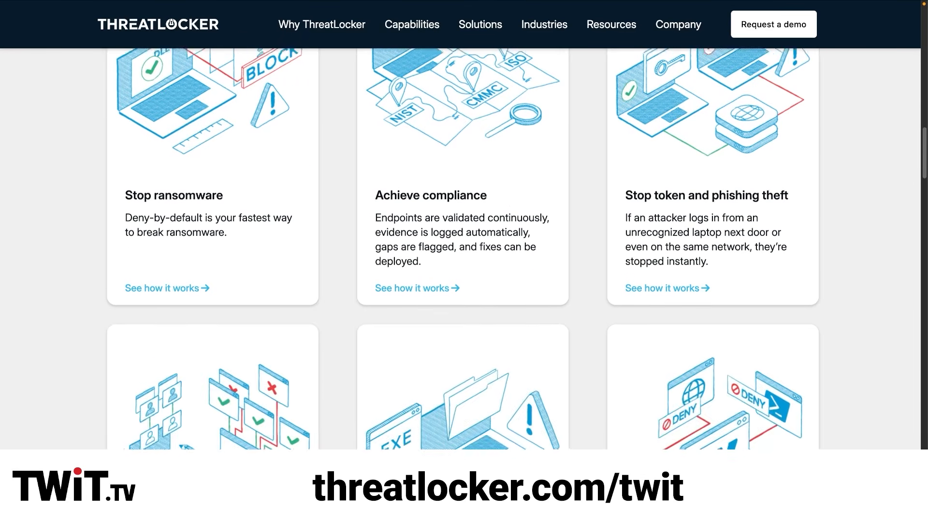
scroll(463, 252, down, 4)
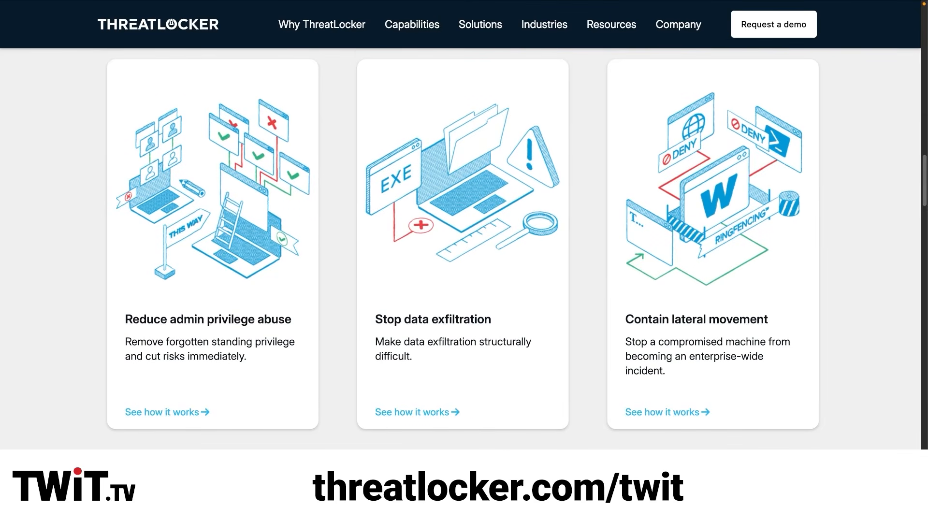
scroll(463, 252, down, 5)
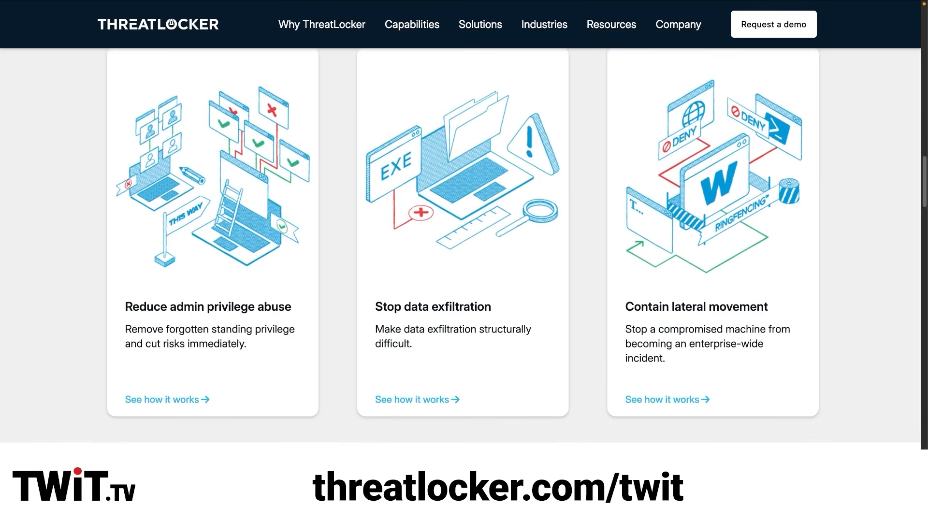
Page through all the customer stories under "A ThreatLocker customer's journey" and view the Zero Trust banner below them.
scroll(462, 252, down, 3)
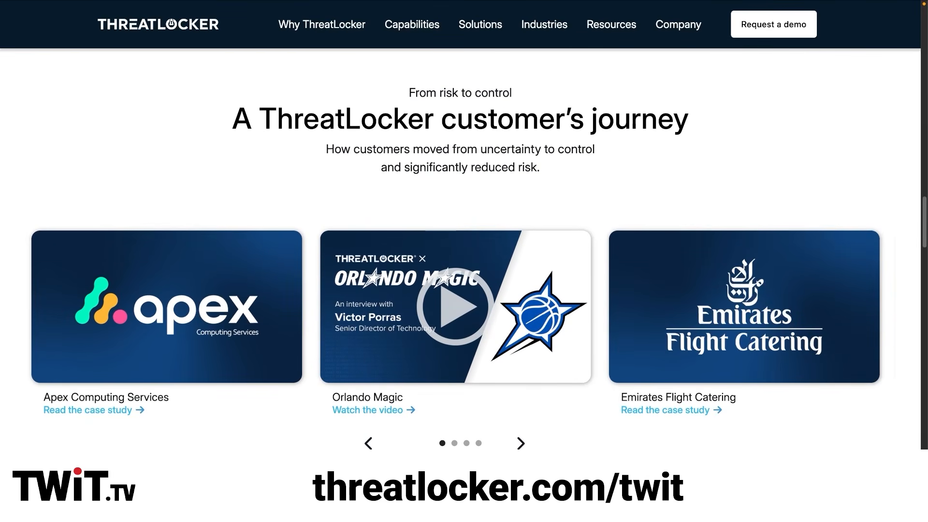
click(521, 448)
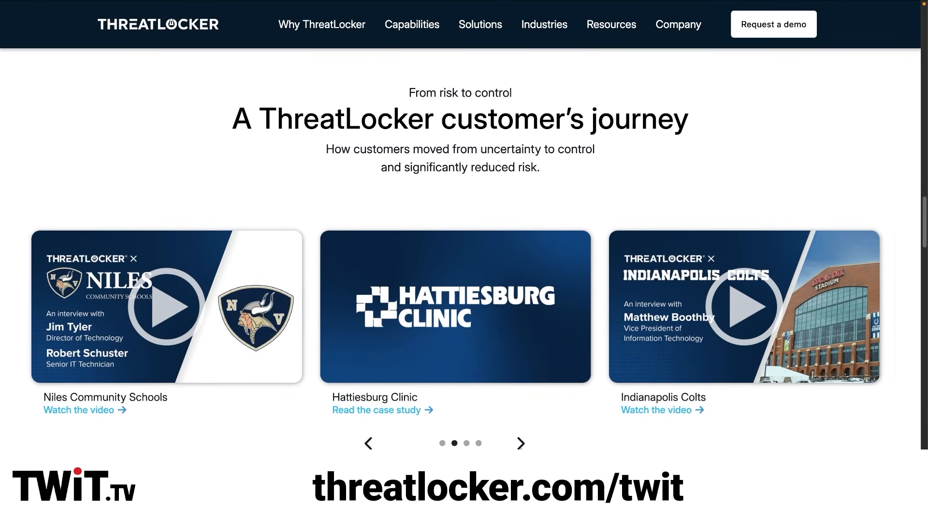
click(520, 444)
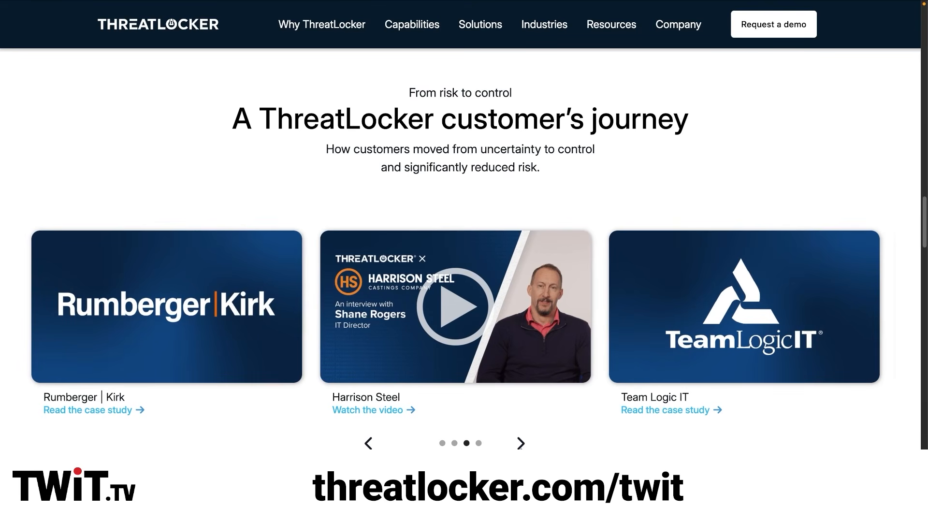
click(520, 444)
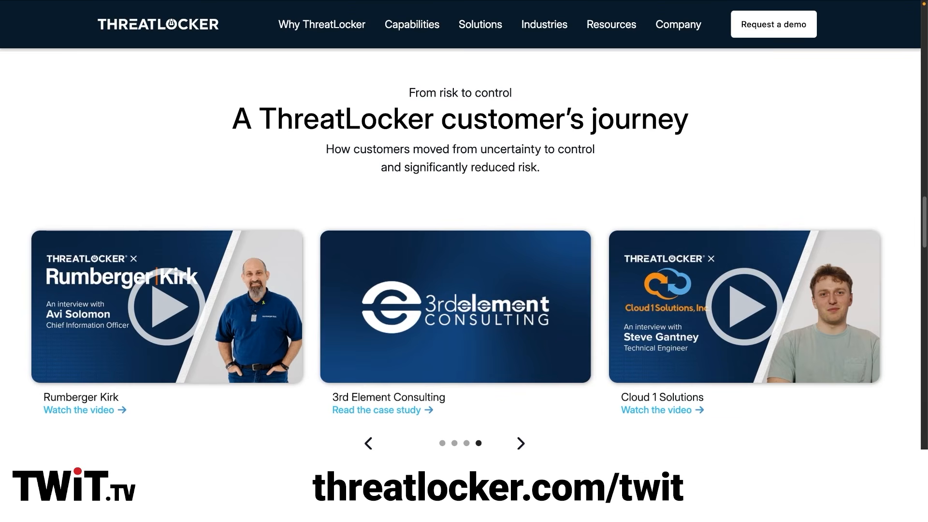
scroll(460, 248, down, 5)
scroll(460, 249, down, 3)
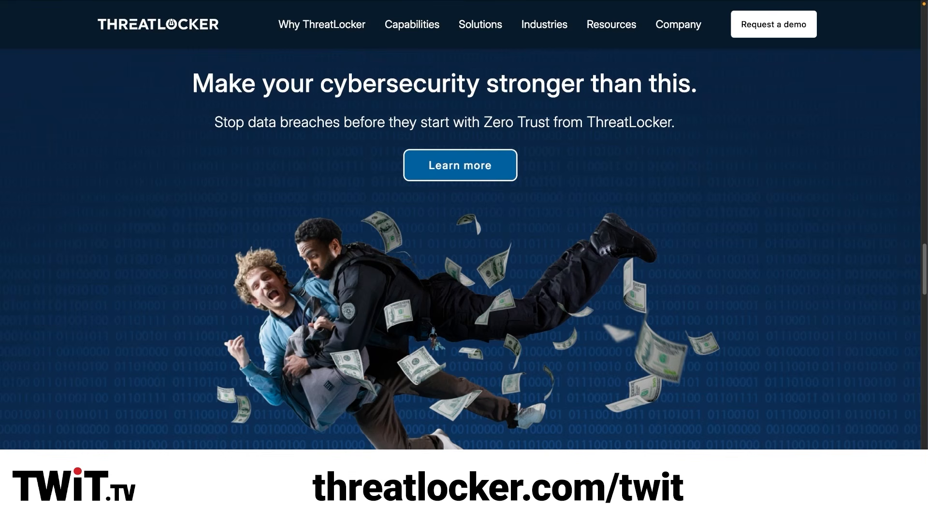
scroll(460, 249, down, 8)
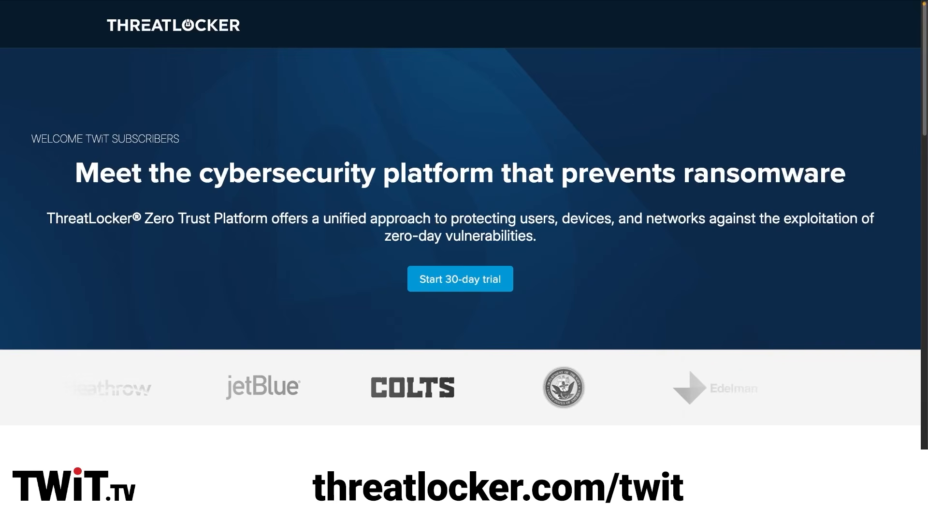
View the Allowlisting description on ThreatLocker's TWiT subscriber page and show the Ringfencing description.
scroll(460, 218, down, 1)
scroll(460, 241, down, 2)
scroll(460, 242, down, 4)
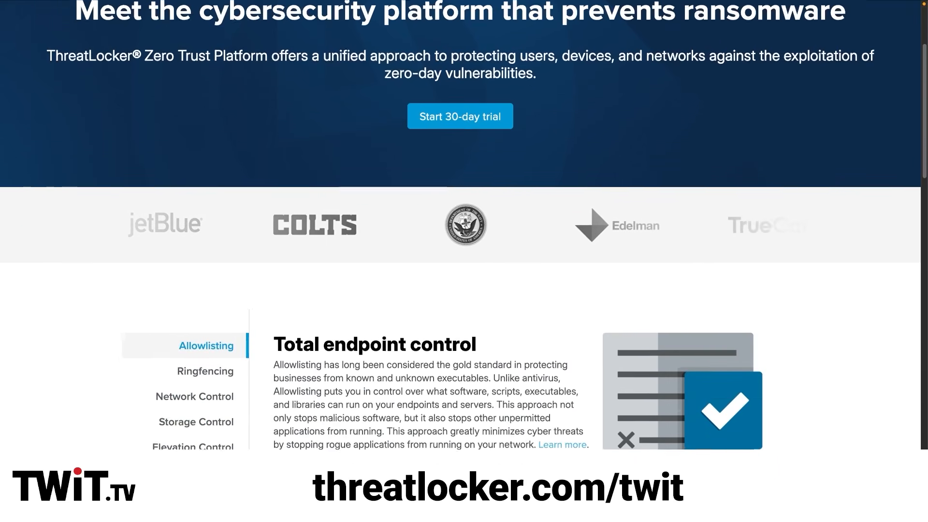
scroll(460, 241, down, 1)
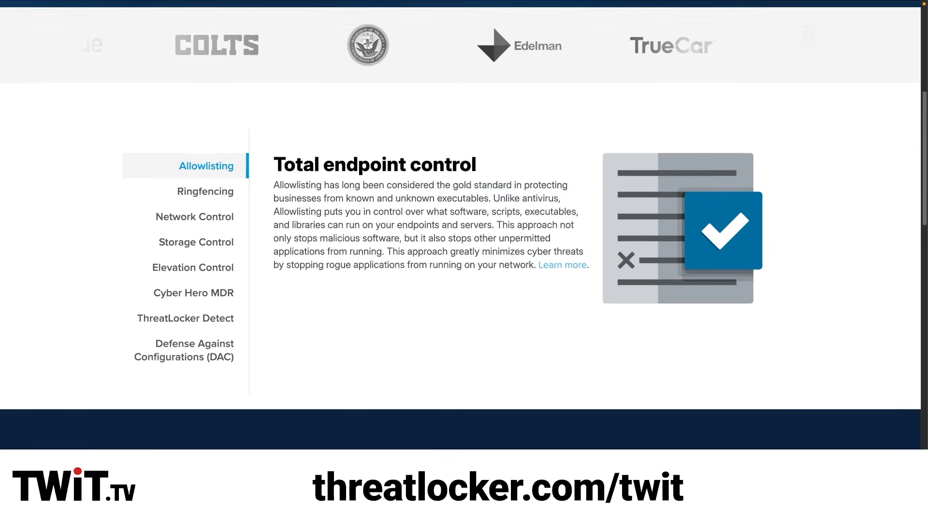
scroll(460, 242, down, 1)
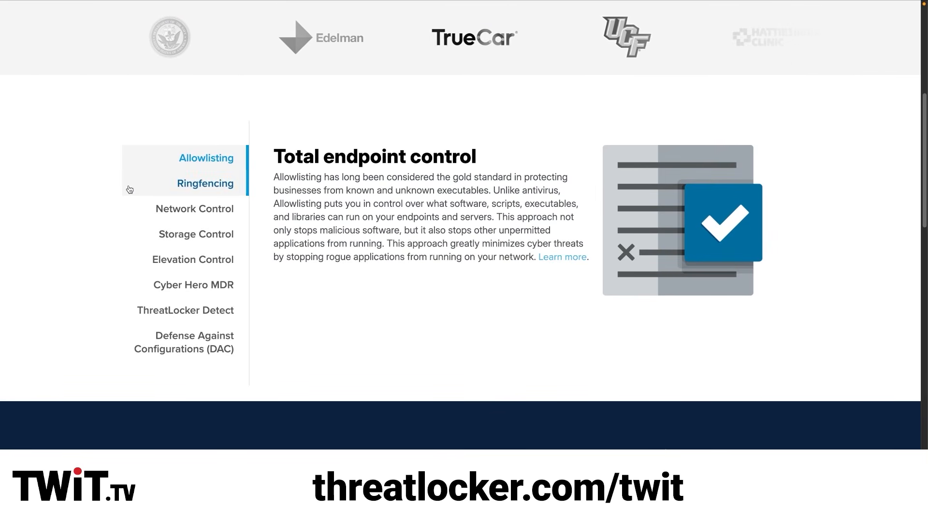
click(130, 189)
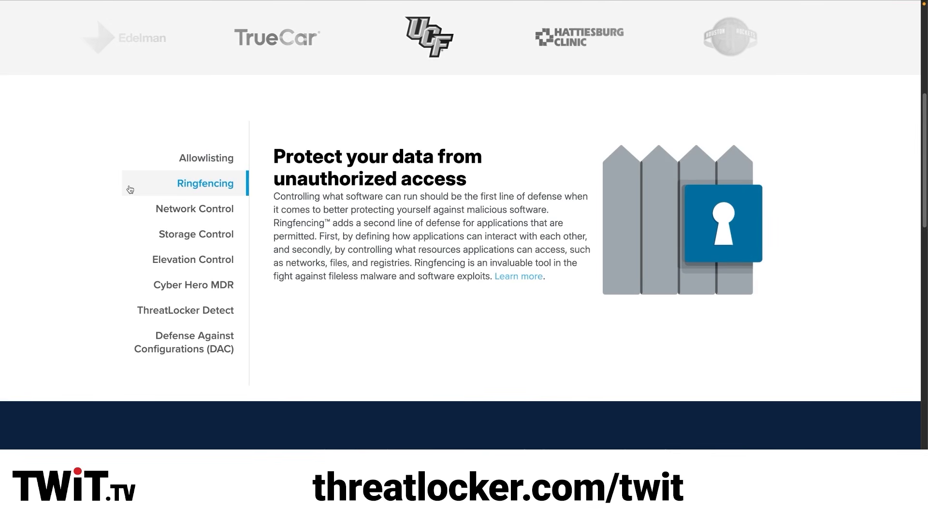
Show each product description on the TWiT subscriber page from Network Control through Defense Against Configurations (DAC).
click(130, 208)
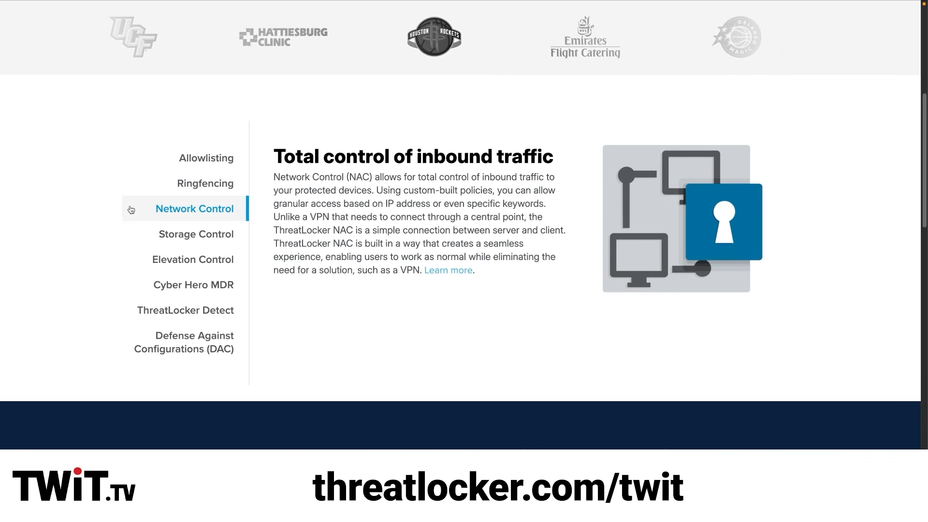
click(130, 235)
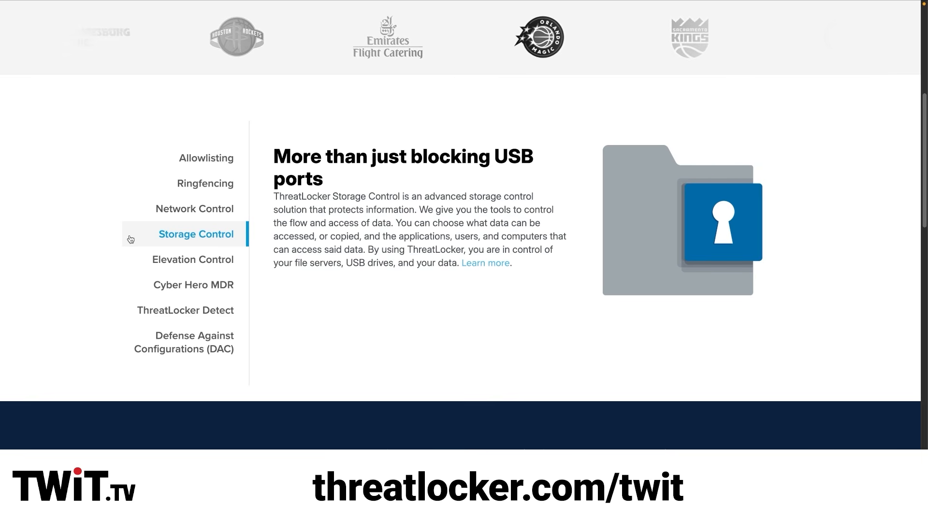
click(130, 261)
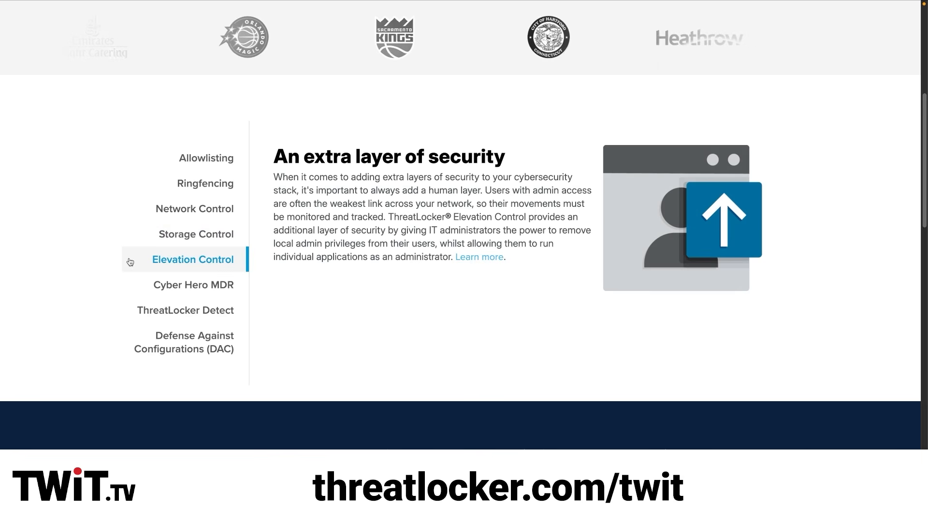
click(134, 289)
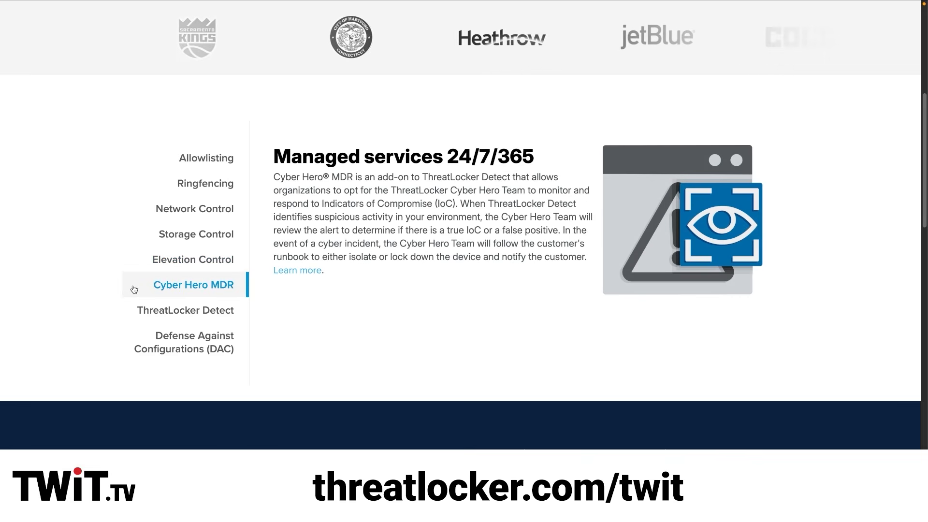
click(131, 309)
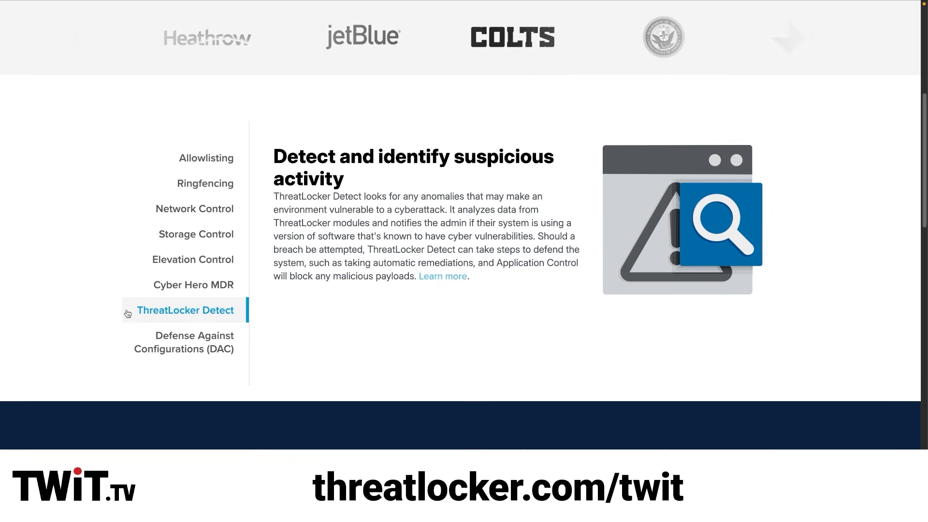
click(125, 331)
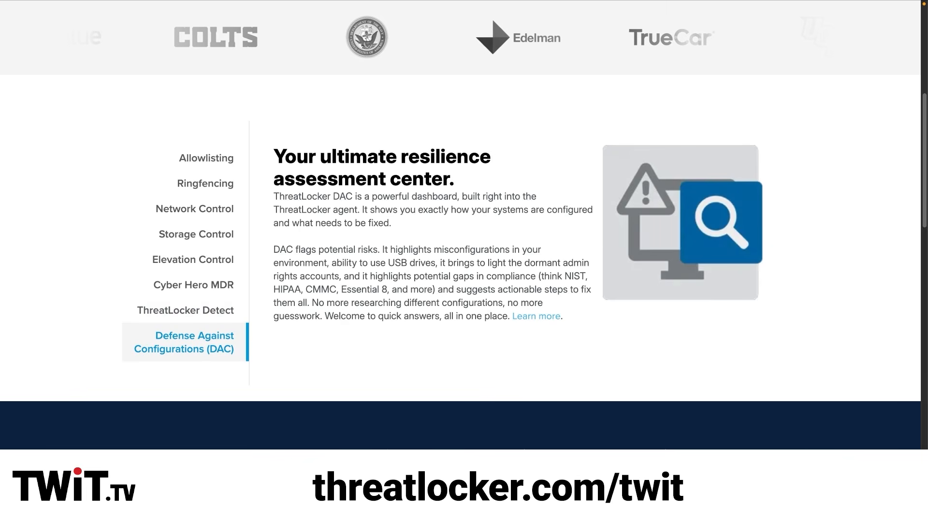
View the "Explore our new solutions" cards and the customer testimonials under "Hear from our customers".
scroll(460, 227, down, 1)
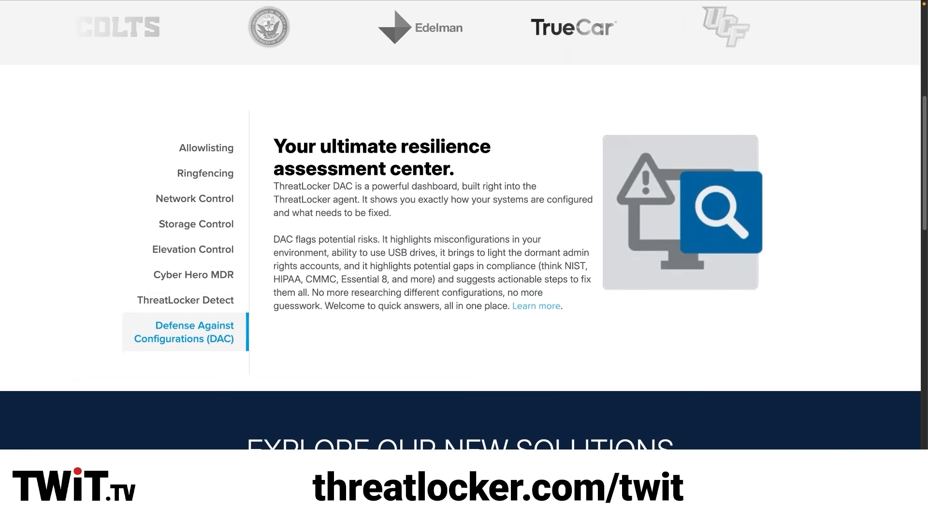
scroll(460, 225, down, 5)
scroll(459, 224, down, 3)
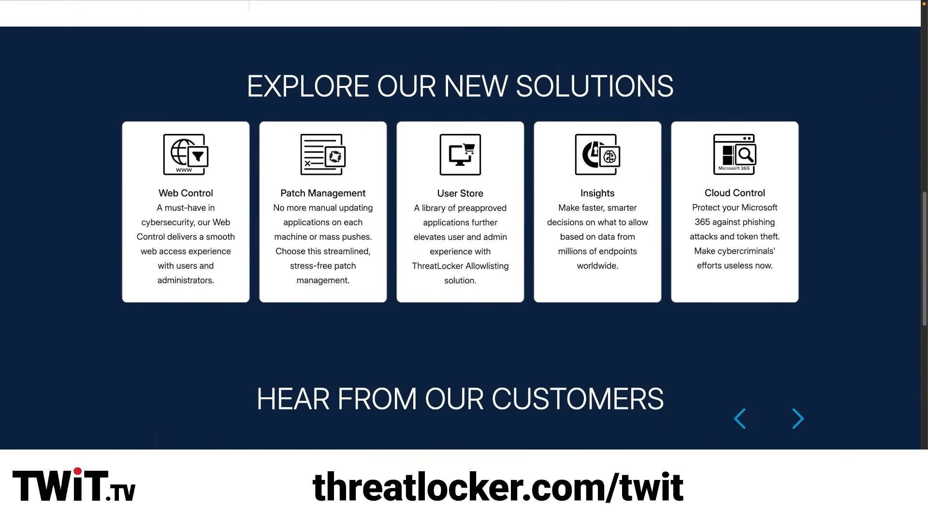
scroll(460, 225, down, 1)
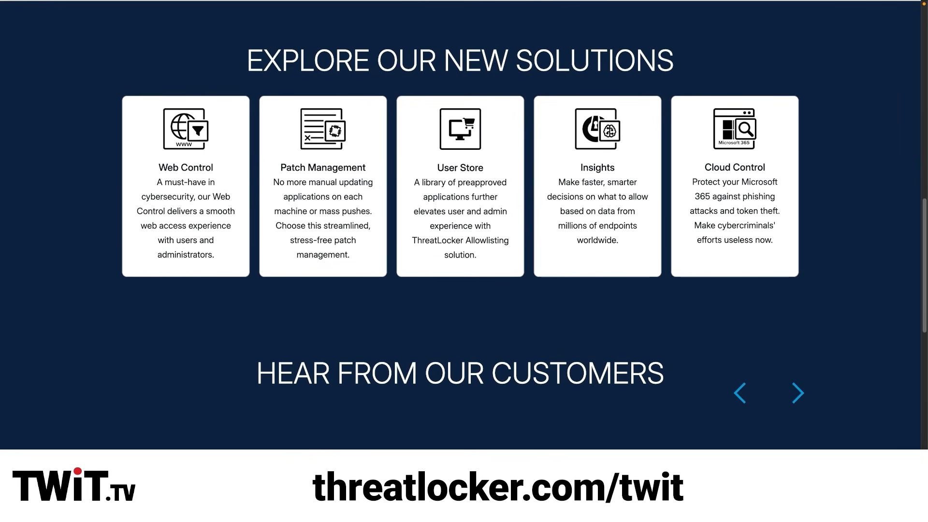
scroll(460, 225, down, 6)
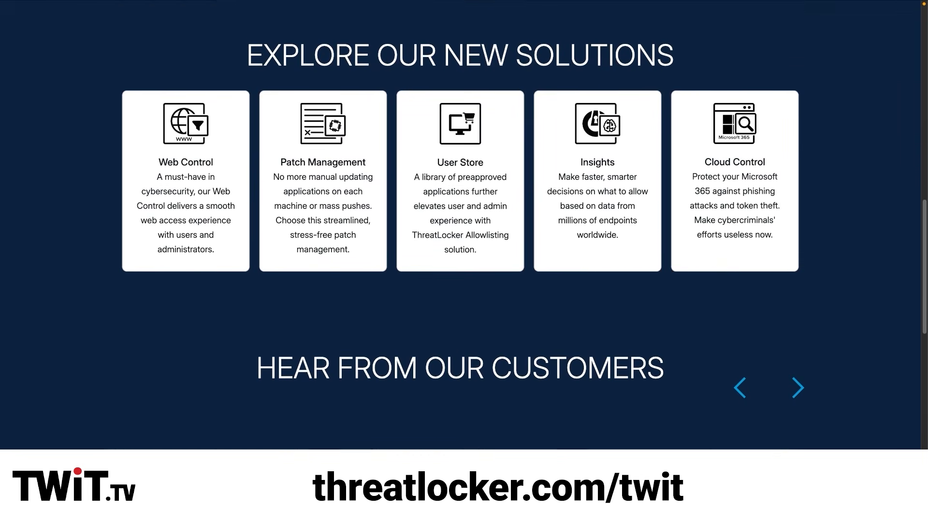
scroll(460, 224, down, 1)
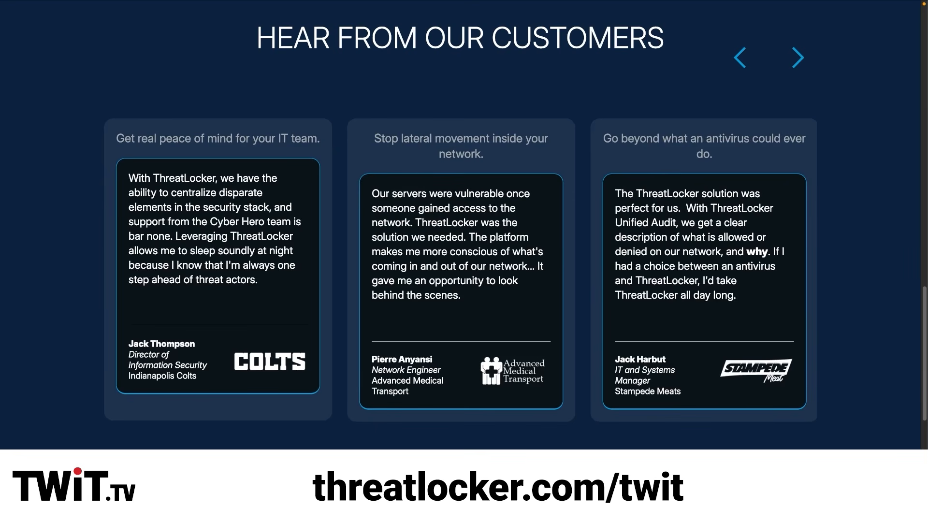
scroll(460, 225, down, 8)
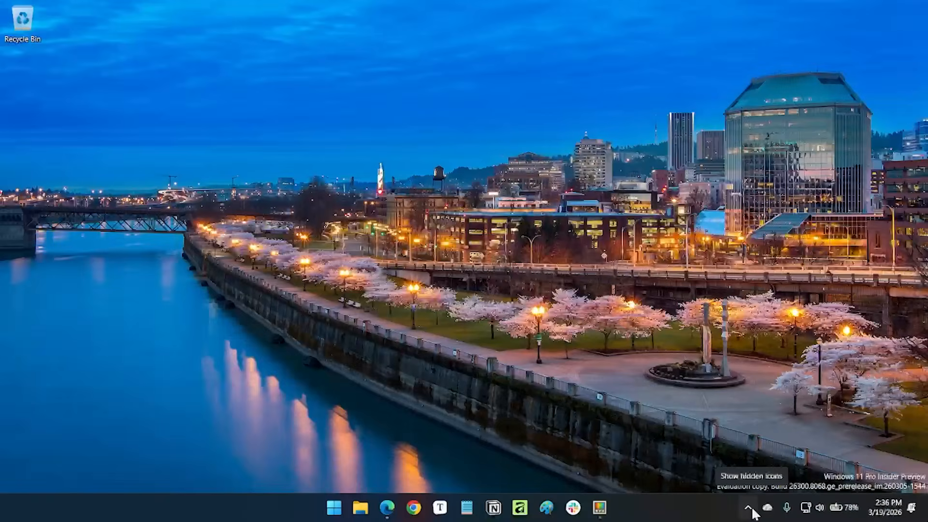
Switch to the Windows desktop, enable the Dock in the Command Palette settings and view its position options.
key(super+alt+space)
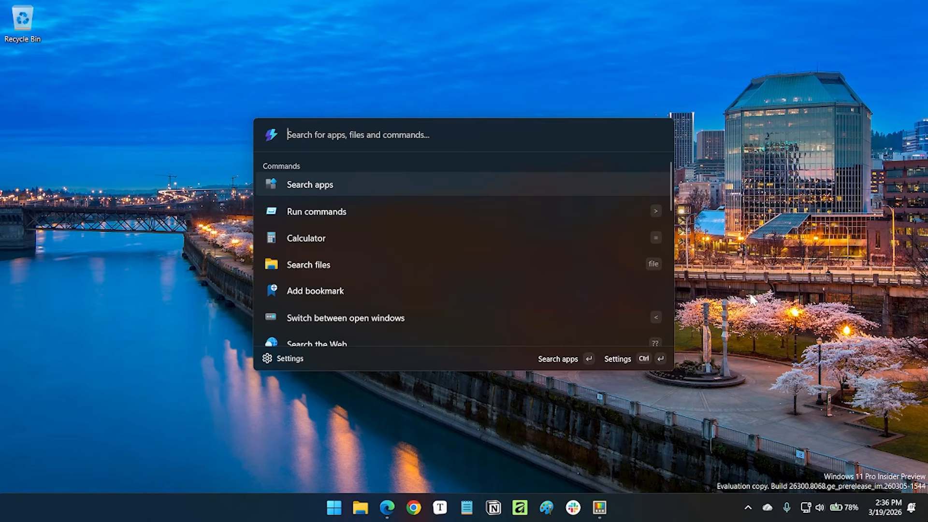
click(665, 412)
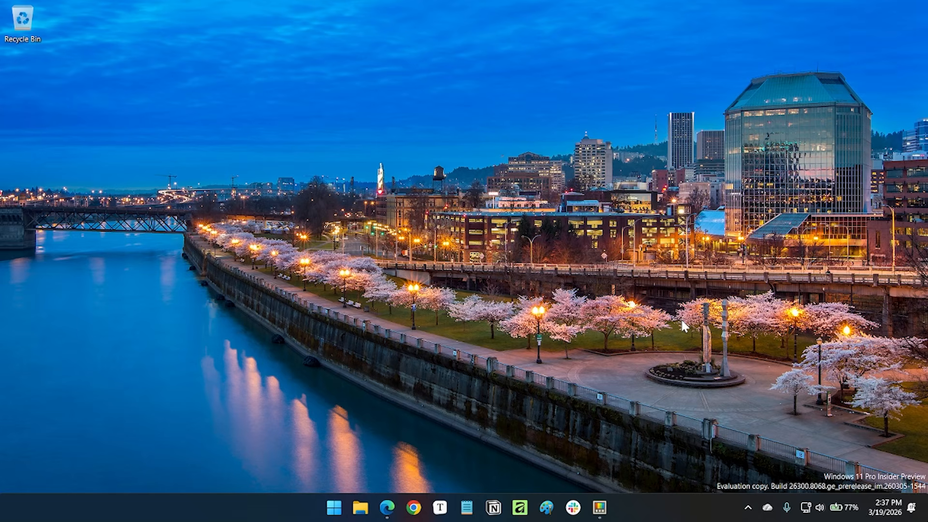
key(super+alt+space)
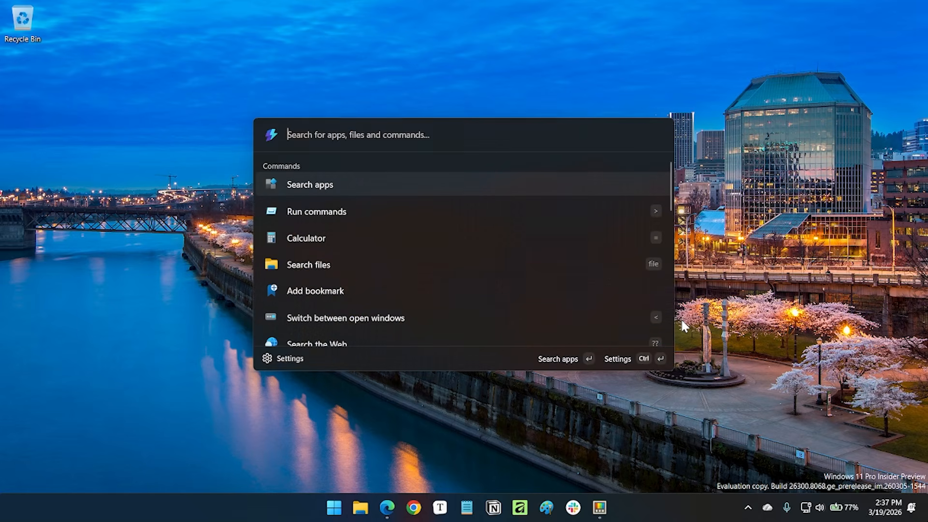
click(308, 358)
click(116, 139)
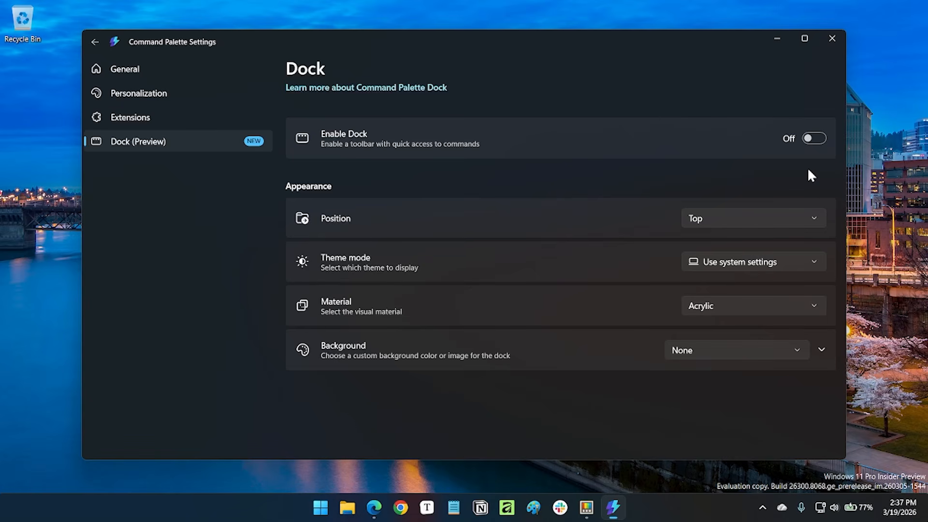
click(813, 138)
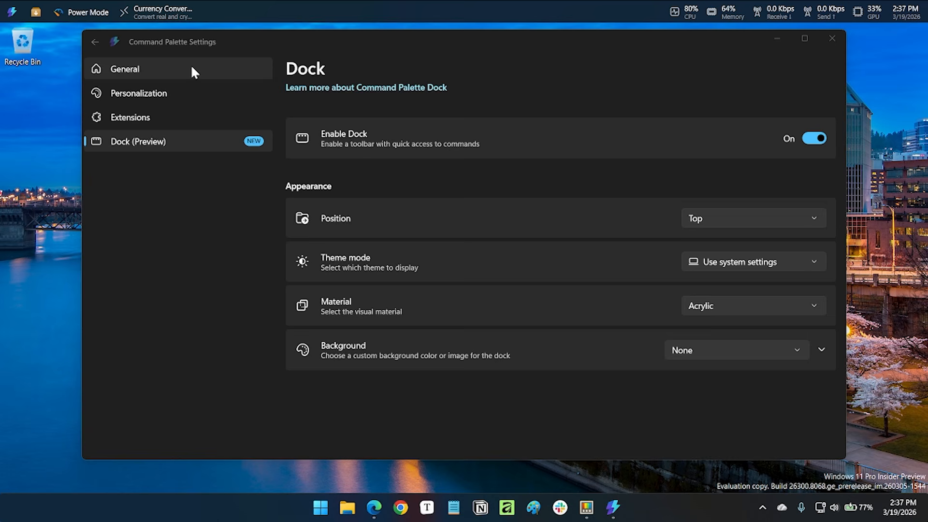
click(740, 220)
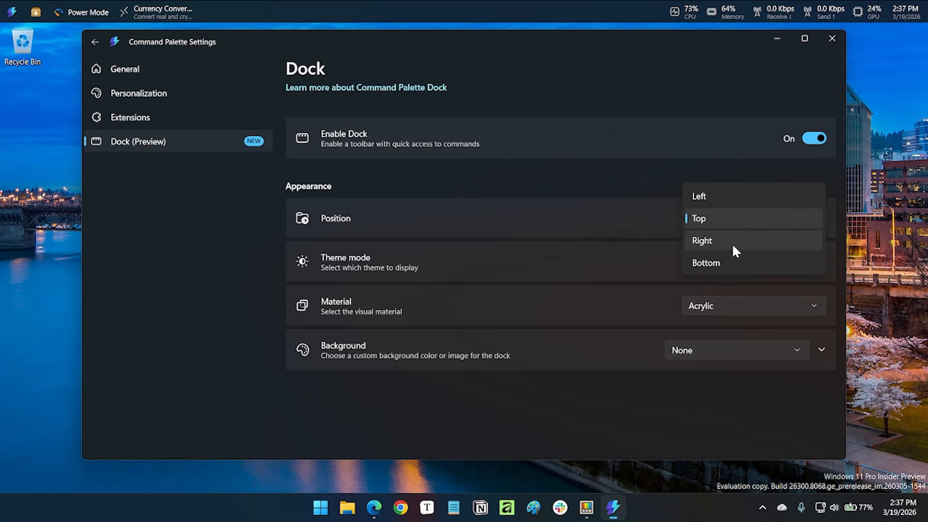
click(653, 172)
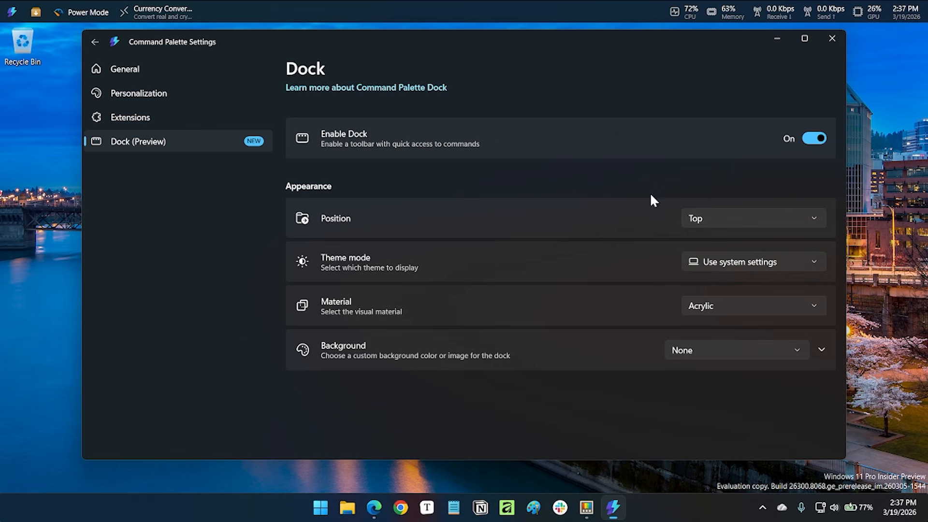
Set the Windows taskbar to hide automatically, and close the Command Palette settings window.
right_click(193, 497)
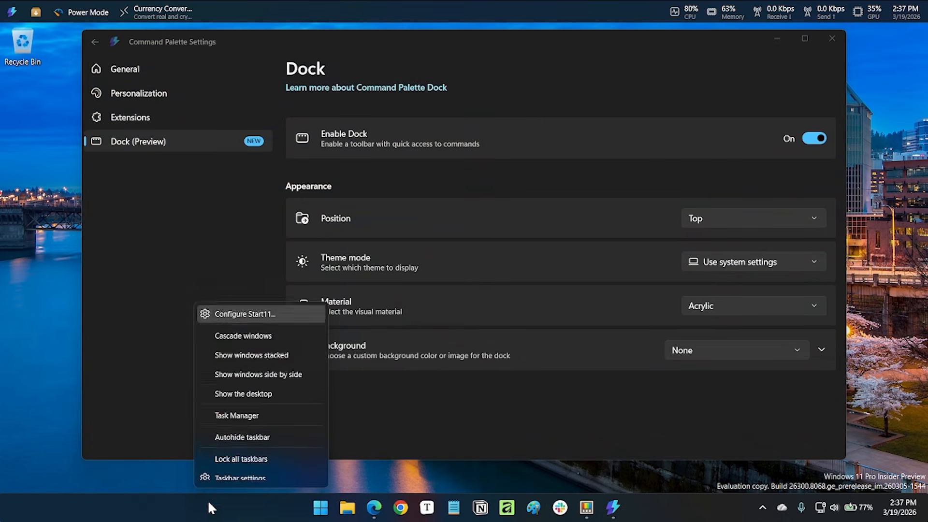
click(240, 475)
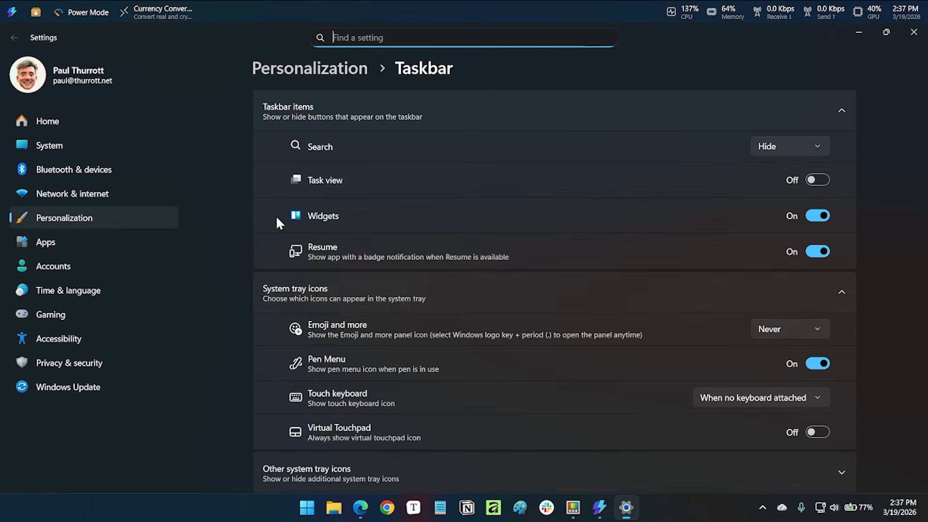
scroll(361, 309, down, 4)
click(415, 332)
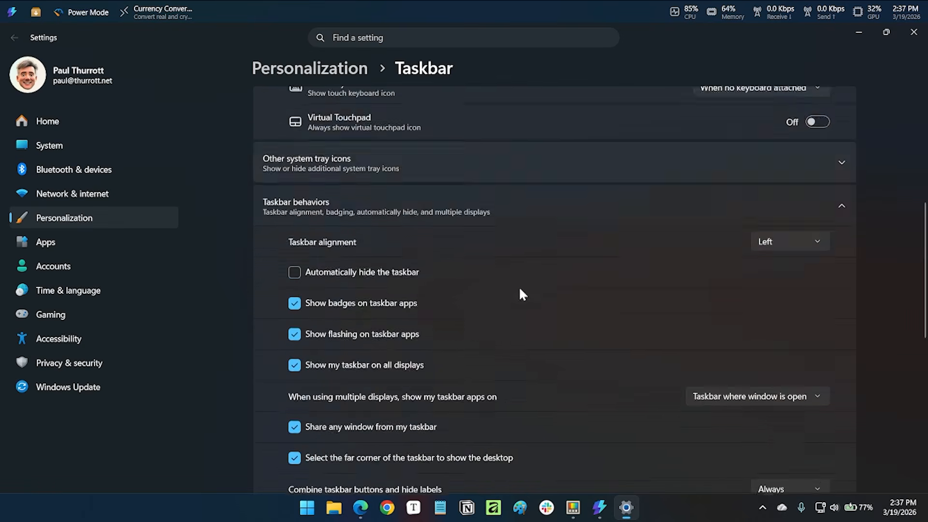
scroll(519, 289, down, 1)
click(343, 217)
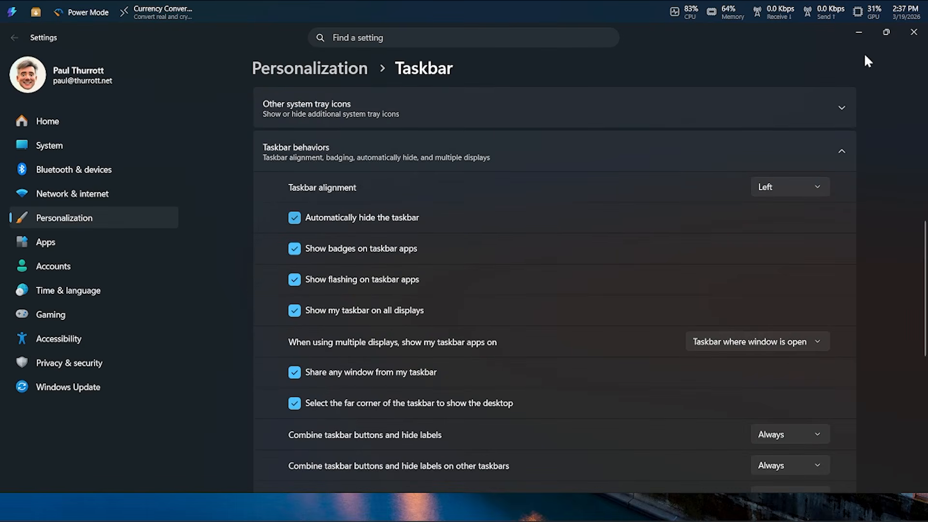
click(859, 33)
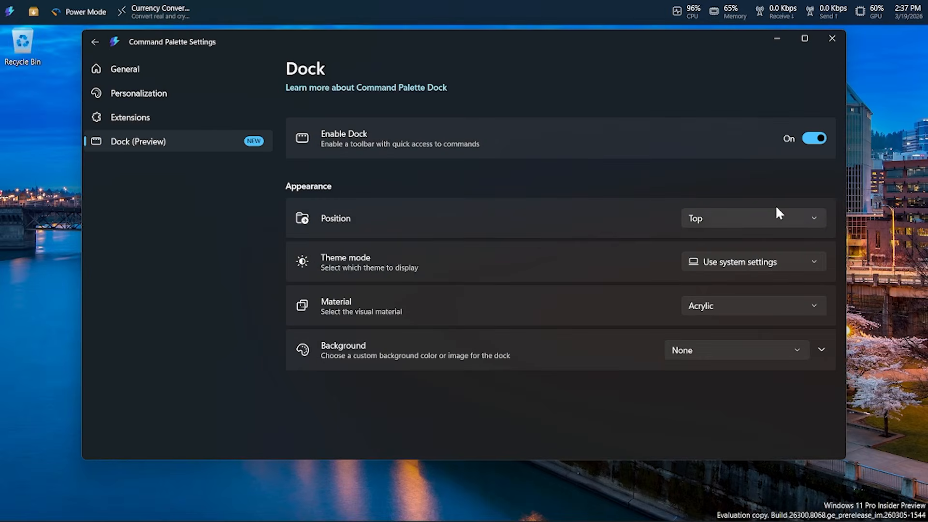
drag(672, 34, 670, 63)
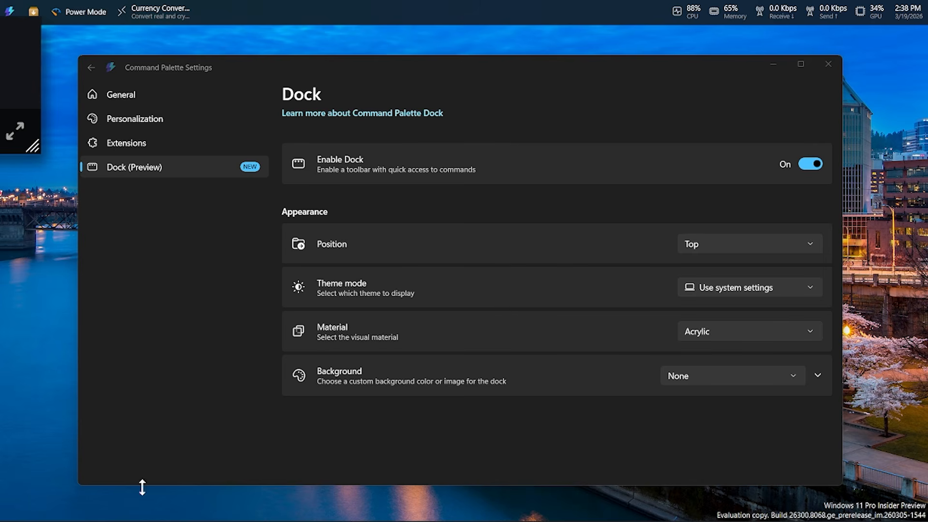
click(823, 68)
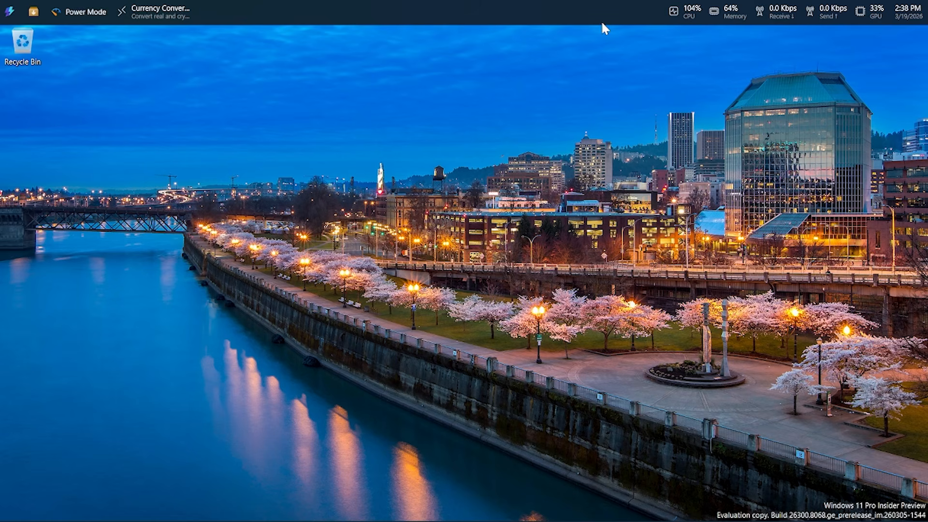
View the Dock's Command Palette search and its WinGet app search, dismissing each one.
click(10, 15)
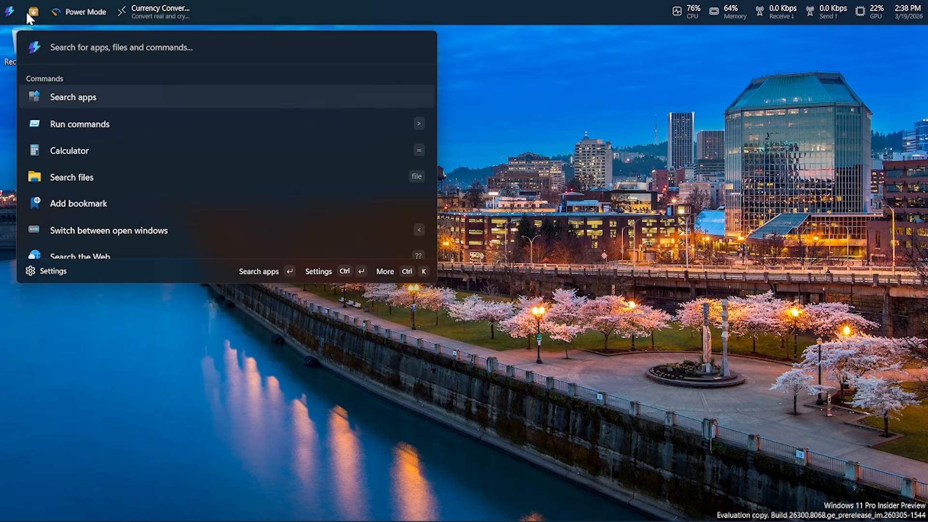
click(661, 124)
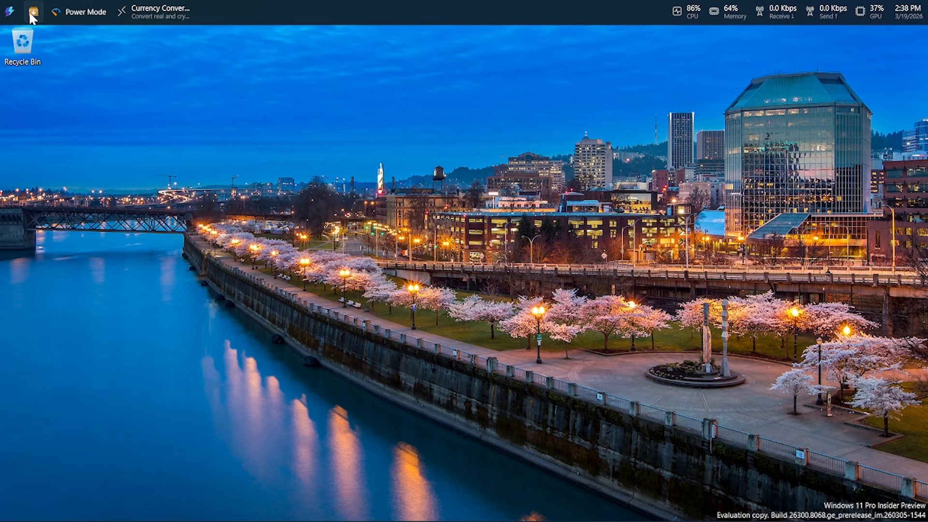
click(33, 15)
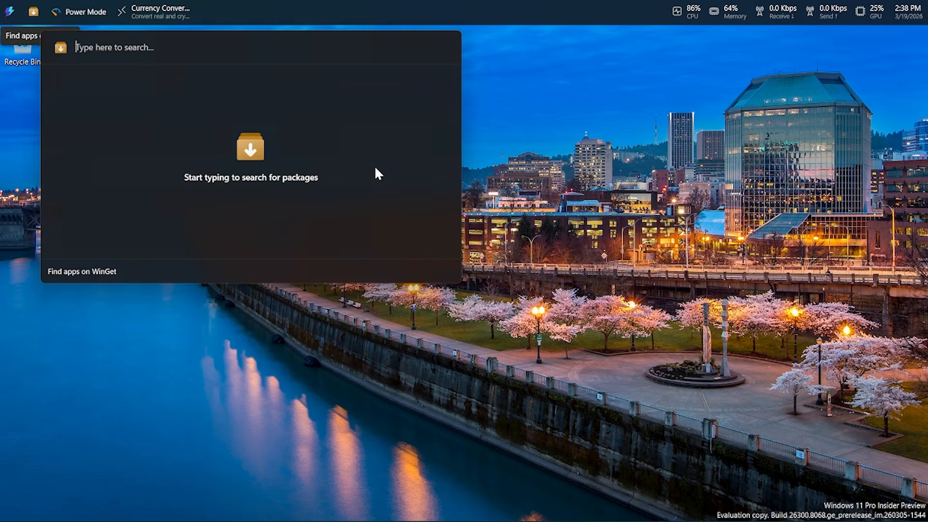
click(114, 349)
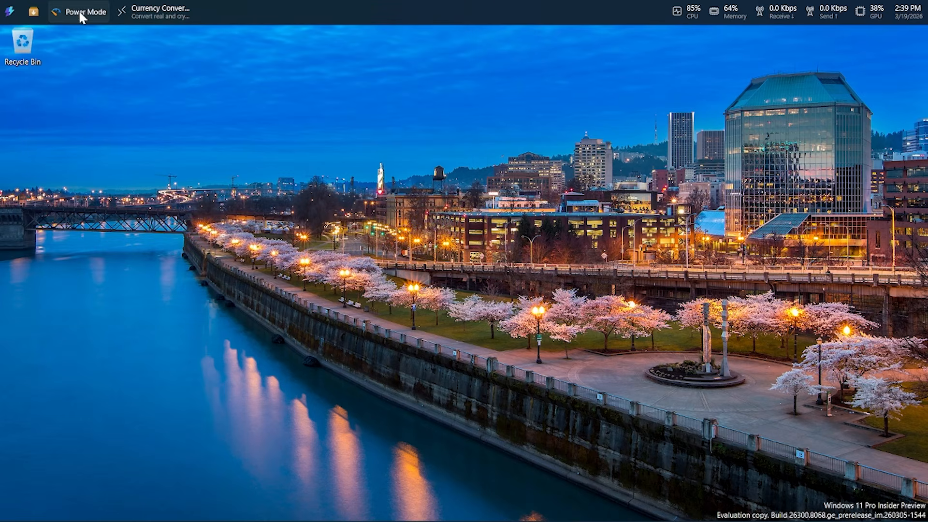
From the Dock's settings, view the installed Command Palette extensions and the ones available in the Microsoft Store.
right_click(207, 7)
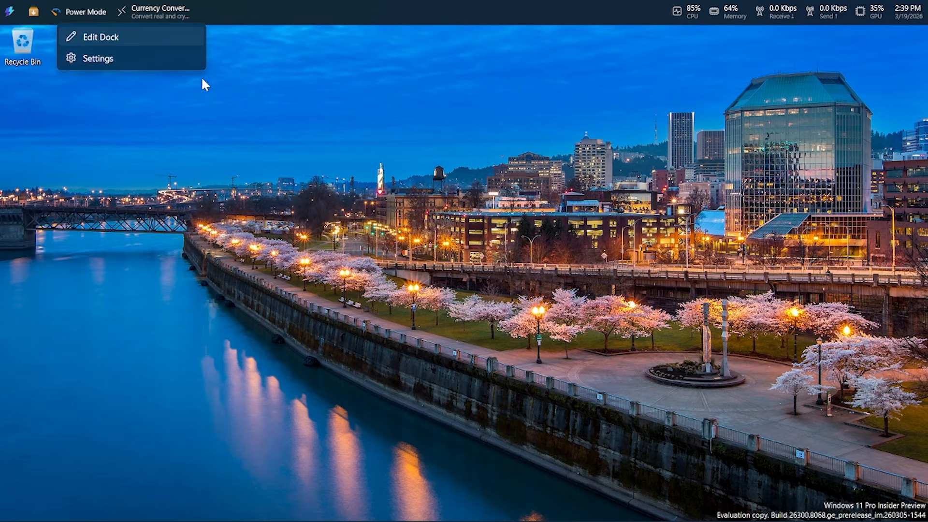
click(201, 80)
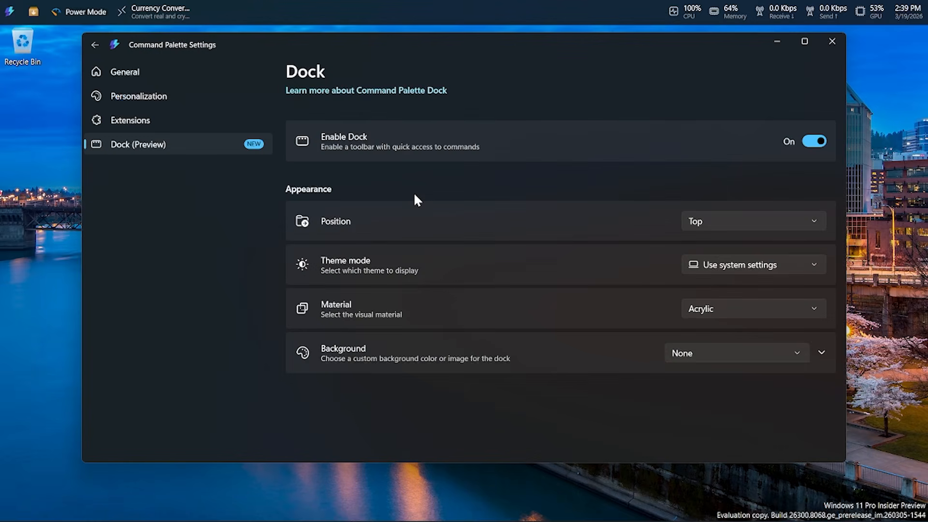
click(179, 123)
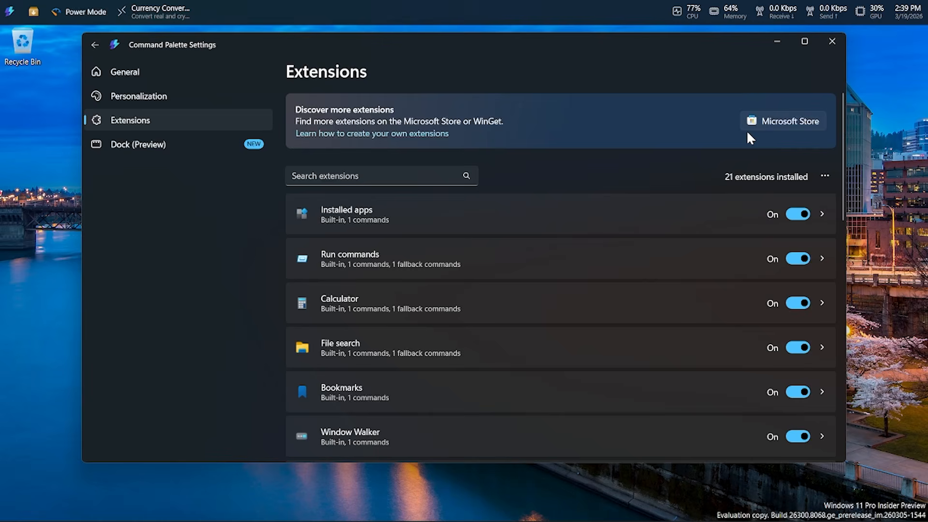
click(775, 123)
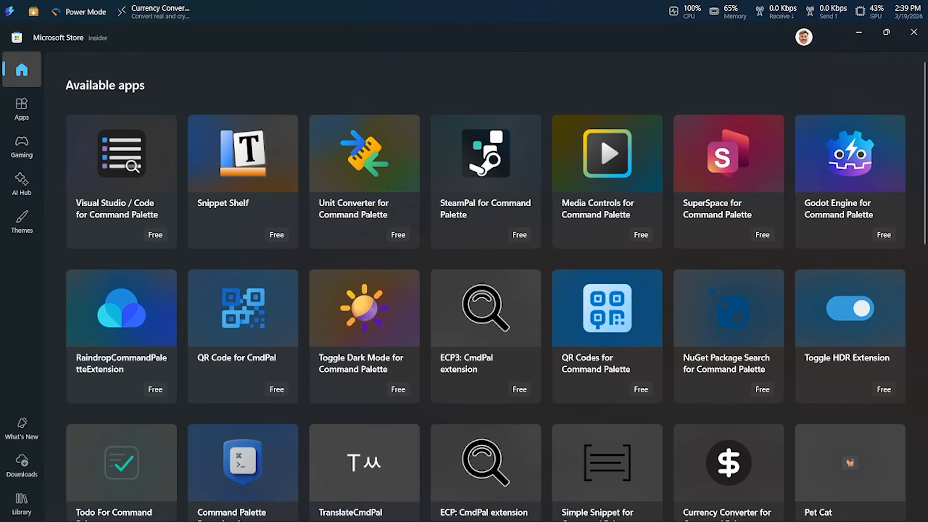
click(913, 31)
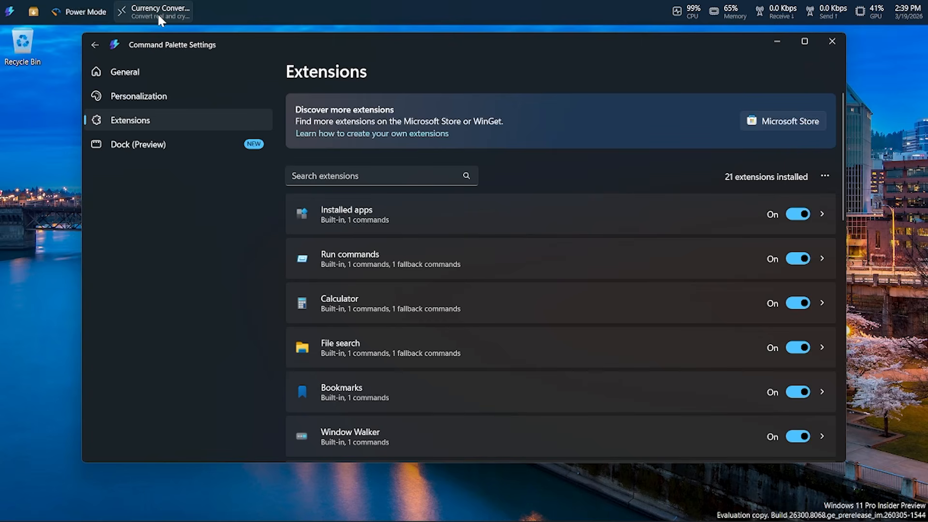
View the Dock's Power Mode options, and convert "100 eur" in its Currency Converter, dismissing each one.
click(97, 13)
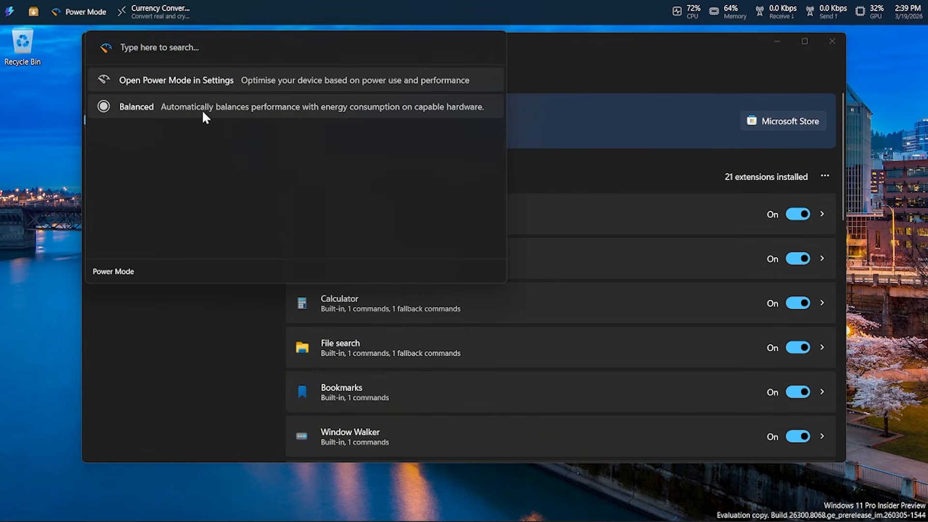
click(43, 192)
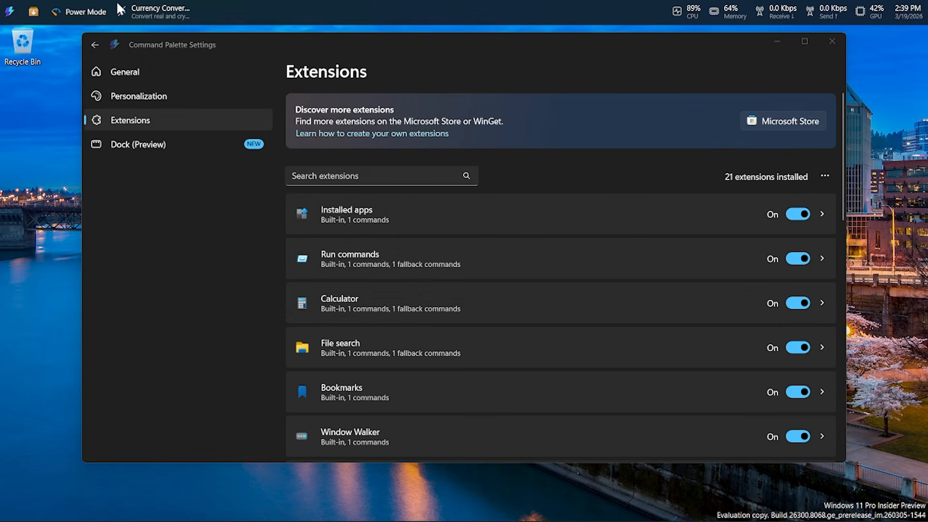
click(144, 10)
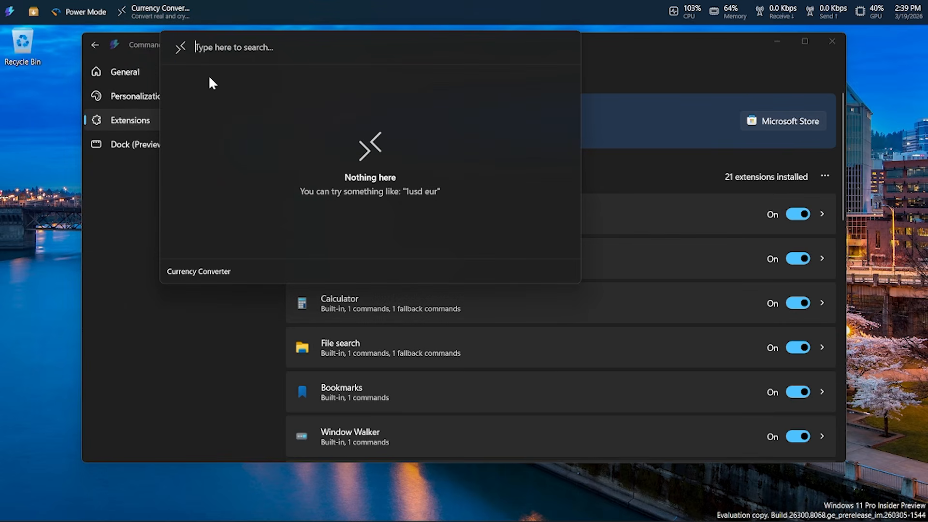
text(10-)
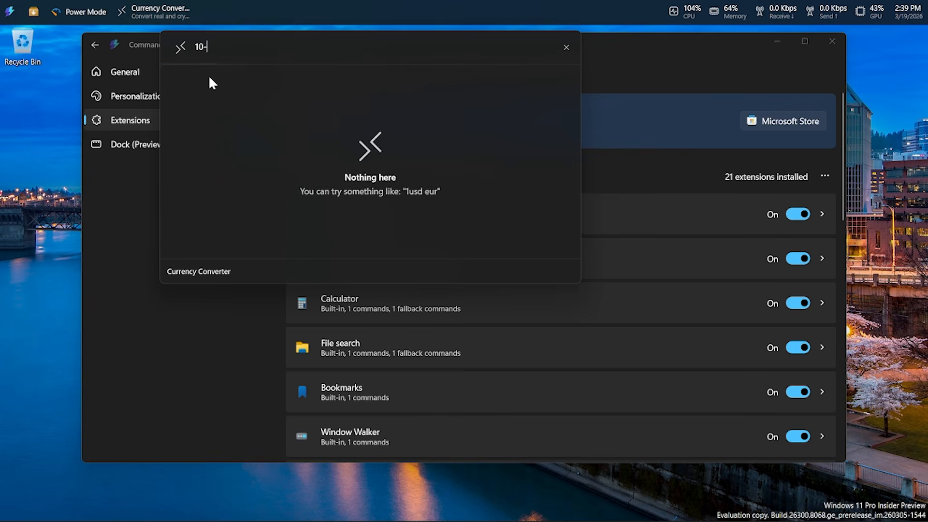
key(BackSpace)
text(0 eur)
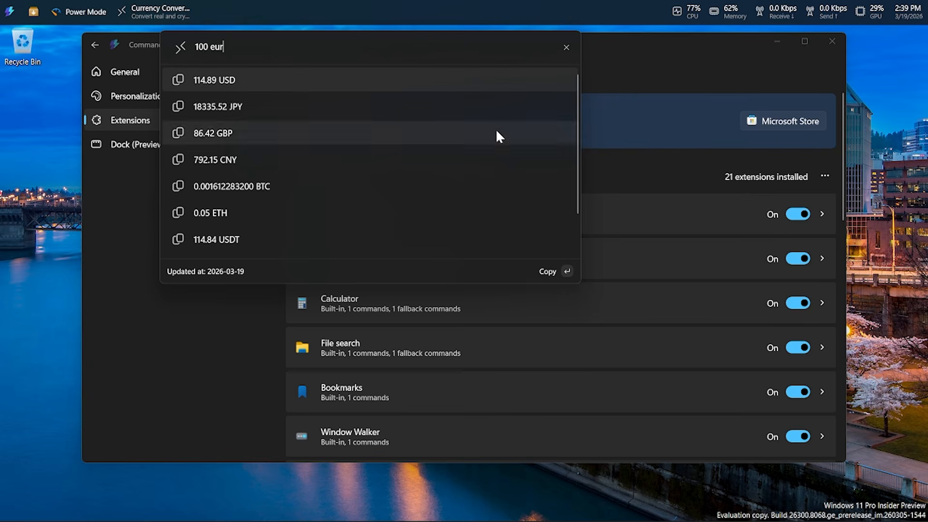
click(566, 47)
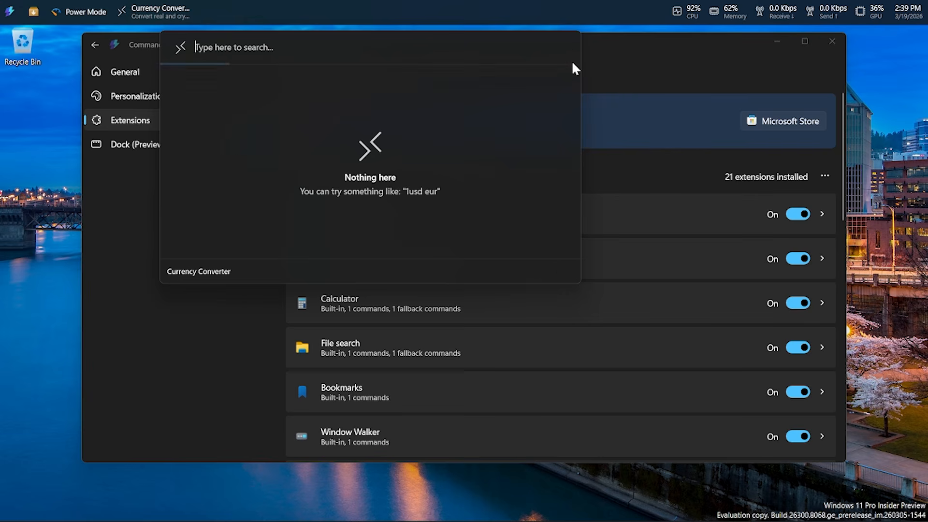
click(633, 67)
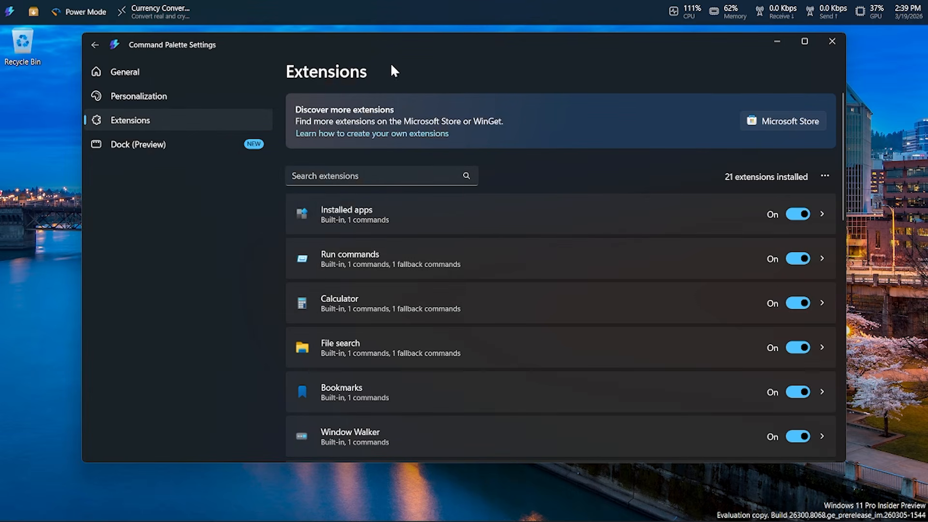
Close the Command Palette settings, pin the Search files command to the Dock, and view its file search from there.
click(831, 41)
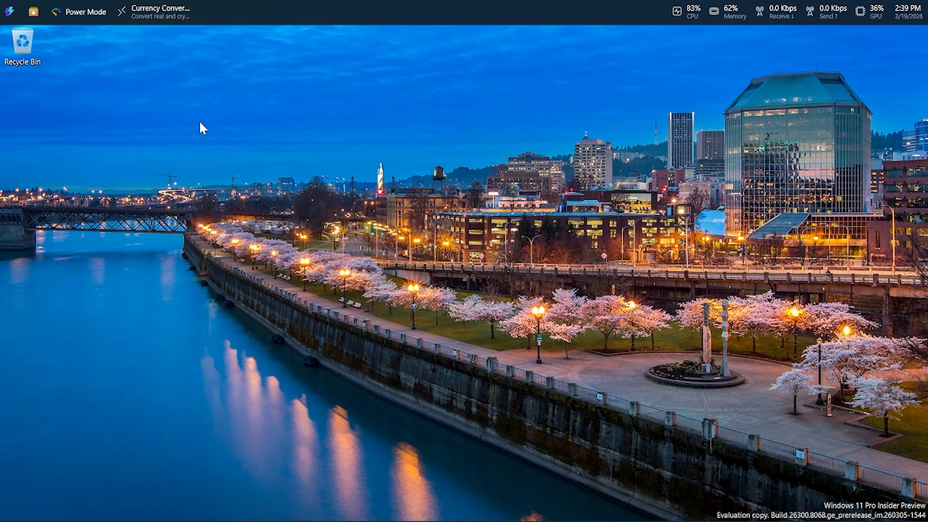
key(super+alt+space)
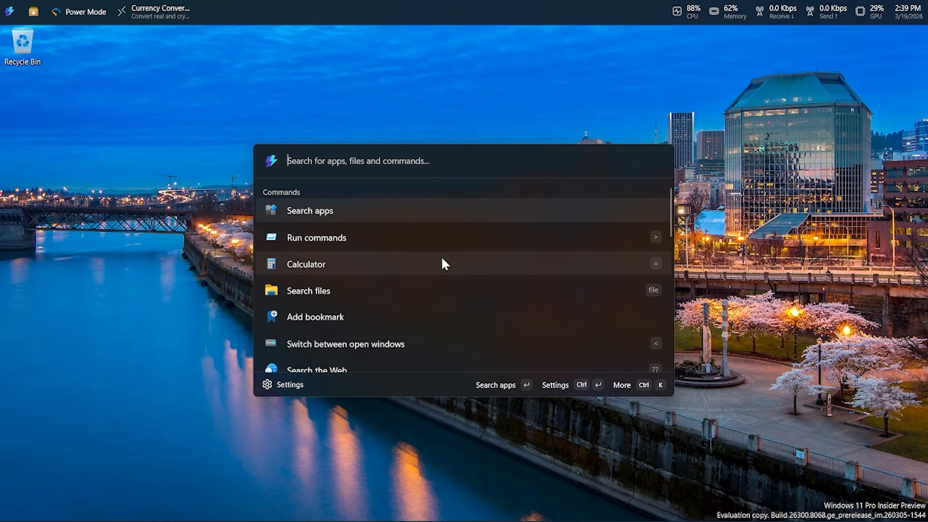
right_click(384, 293)
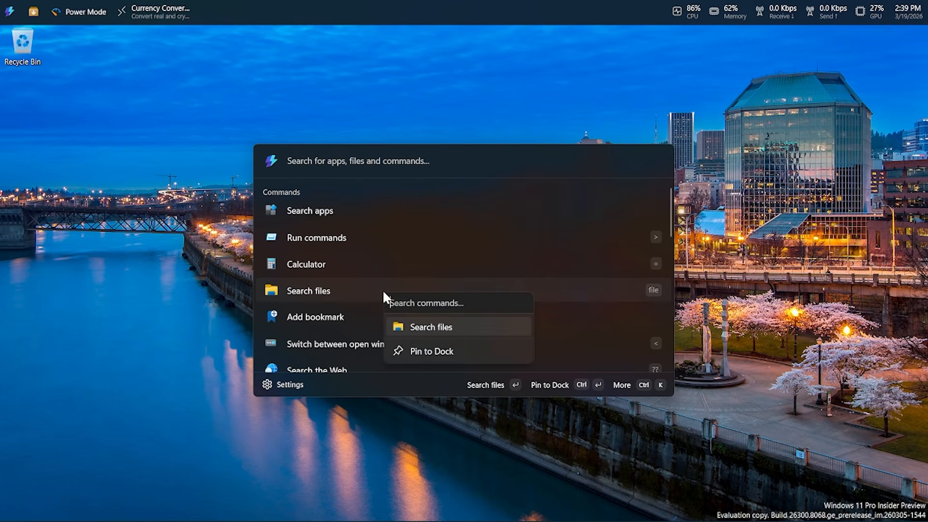
click(455, 352)
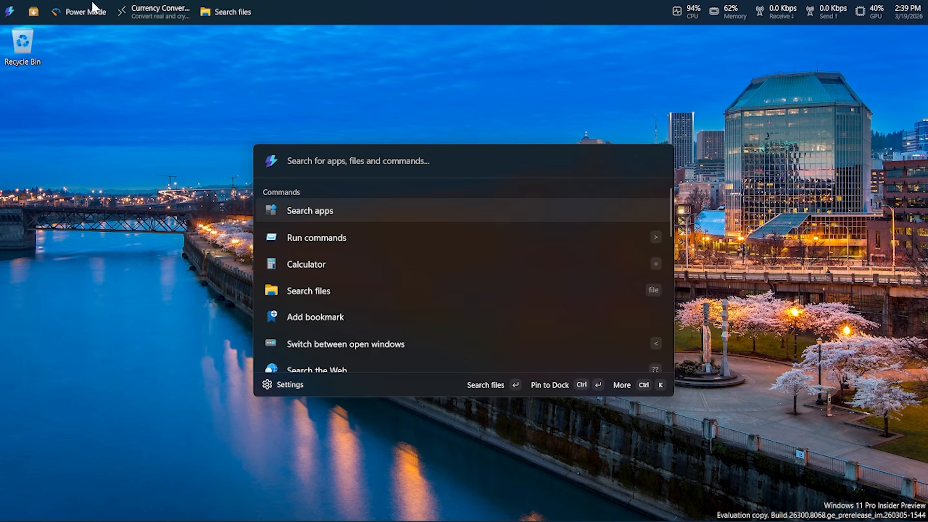
click(237, 10)
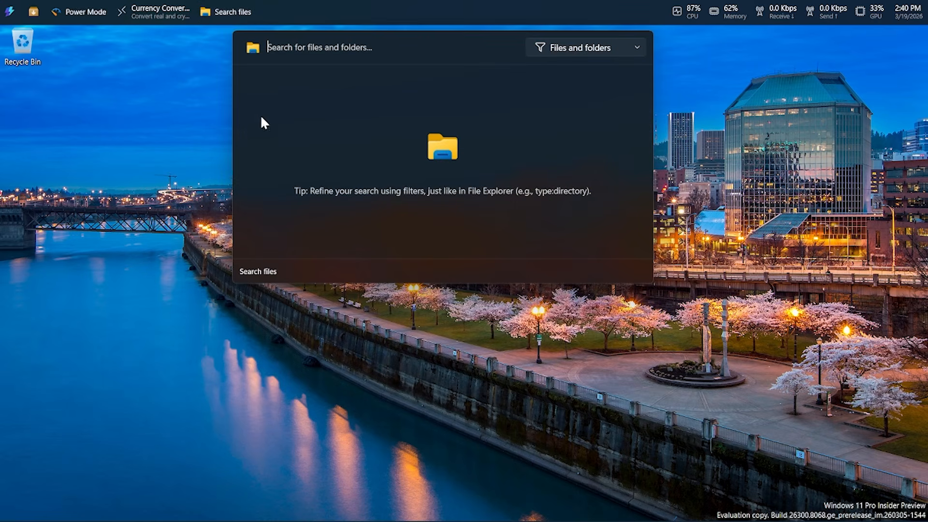
click(193, 157)
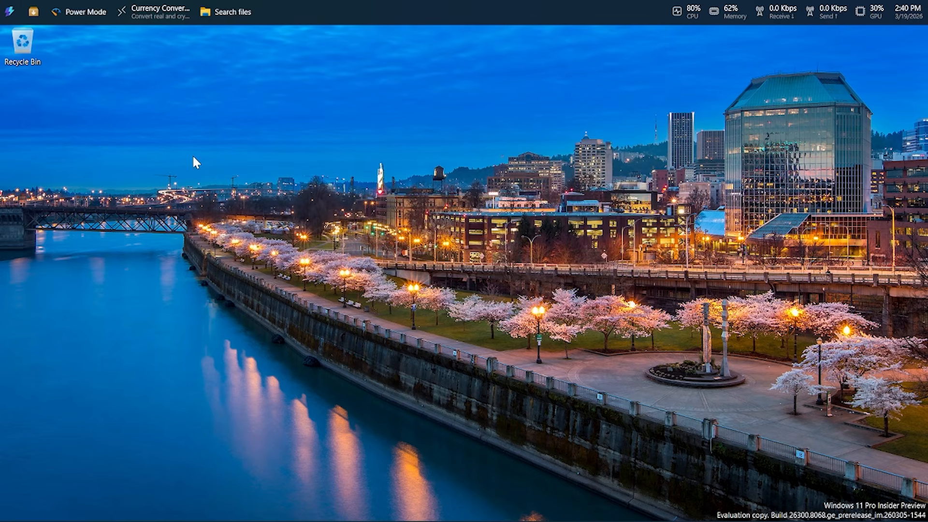
Search the Command Palette for "notepad", view the commands available for the Notepad result, and dismiss the palette.
key(super+alt+space)
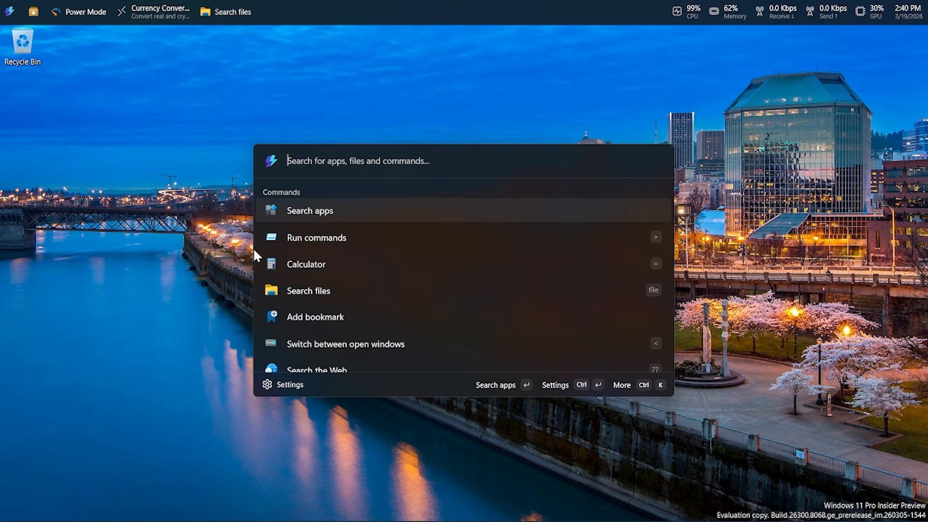
text(rotepad)
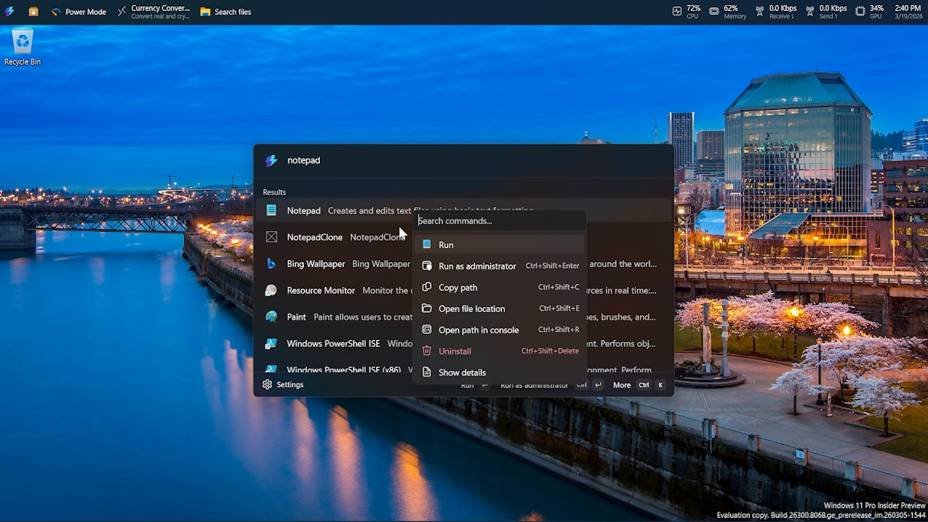
click(403, 104)
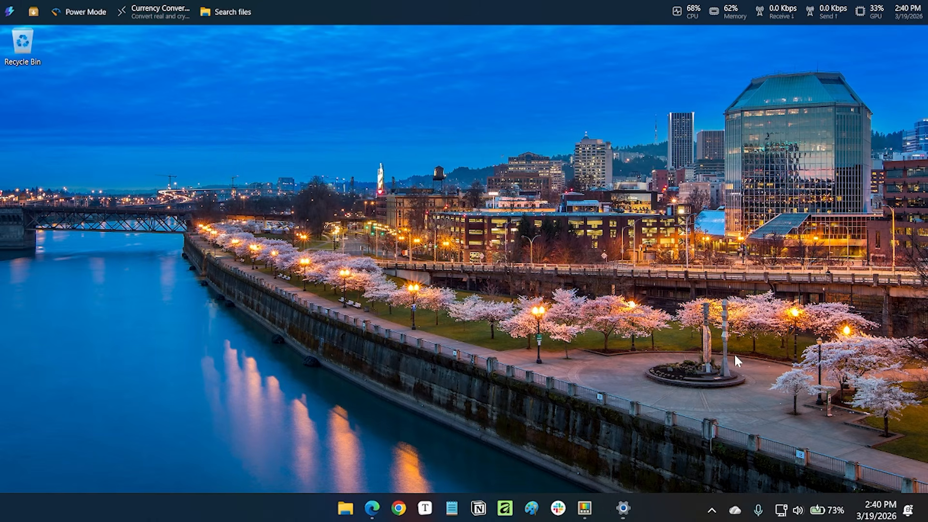
Turn off automatic hiding in the Windows taskbar behaviors, and close the Settings window.
right_click(659, 510)
click(705, 493)
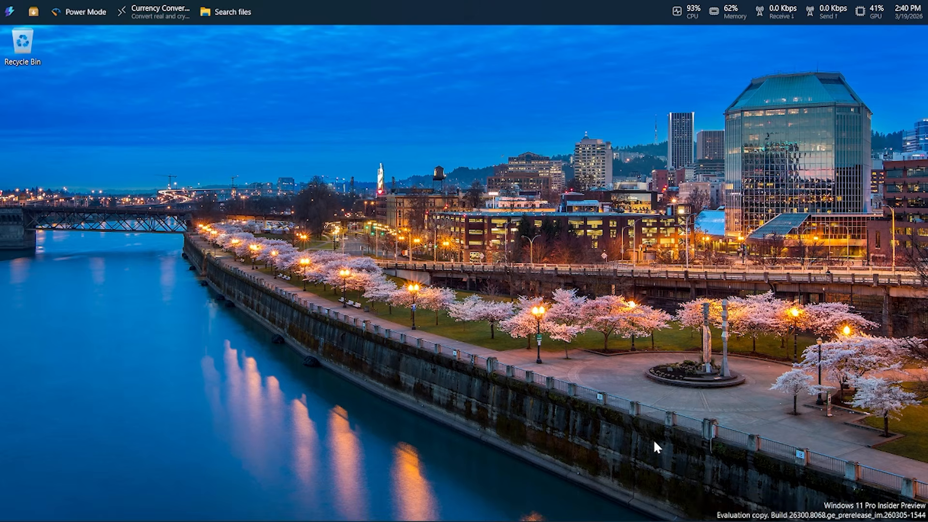
scroll(386, 411, down, 7)
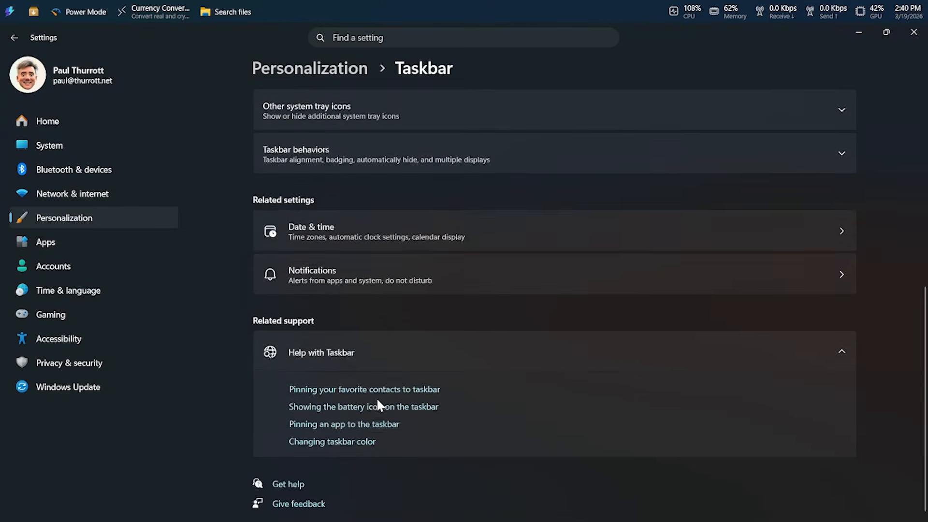
click(334, 166)
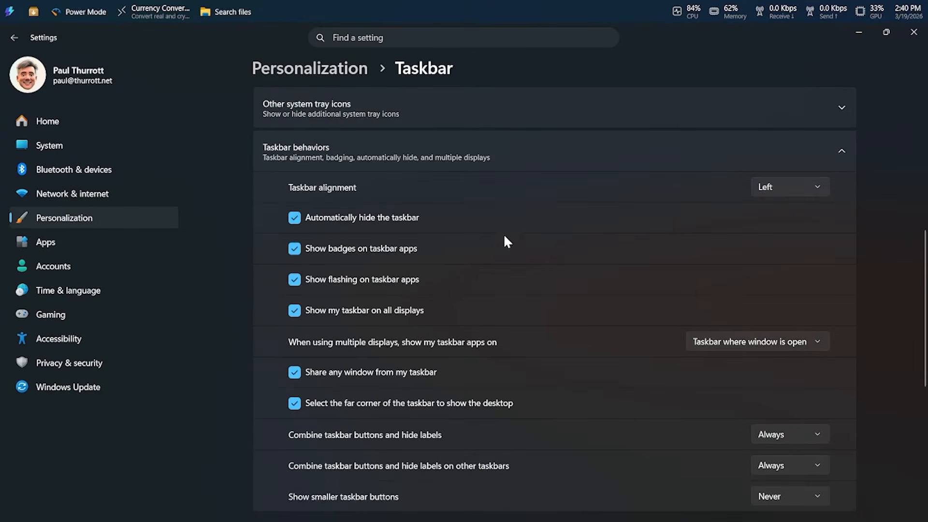
click(294, 218)
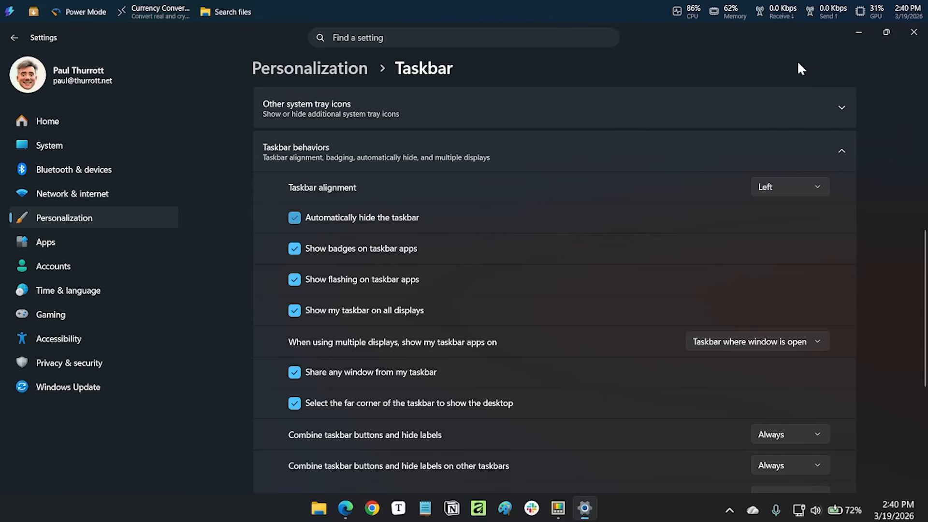
click(913, 32)
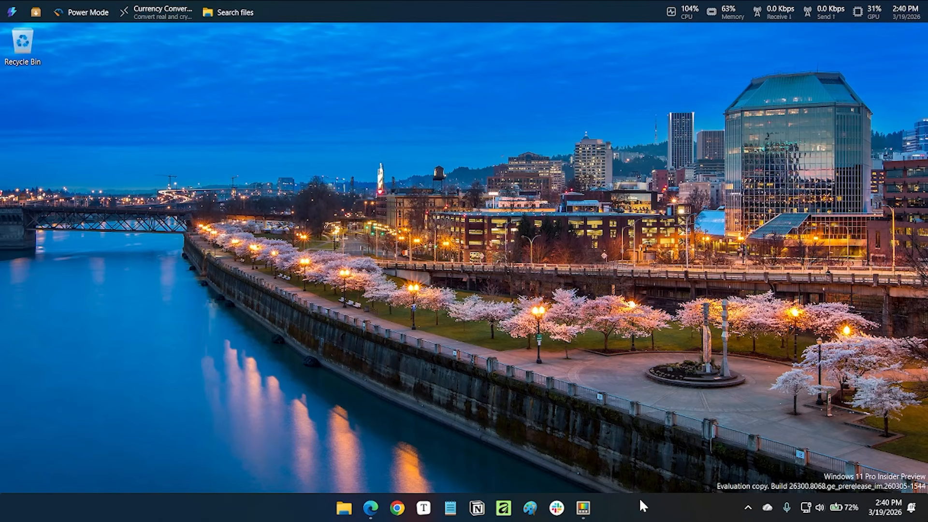
Close the Slack window, switch to PowerToys Settings, and view Keyboard Manager's toggle shortcut and editor options.
click(645, 469)
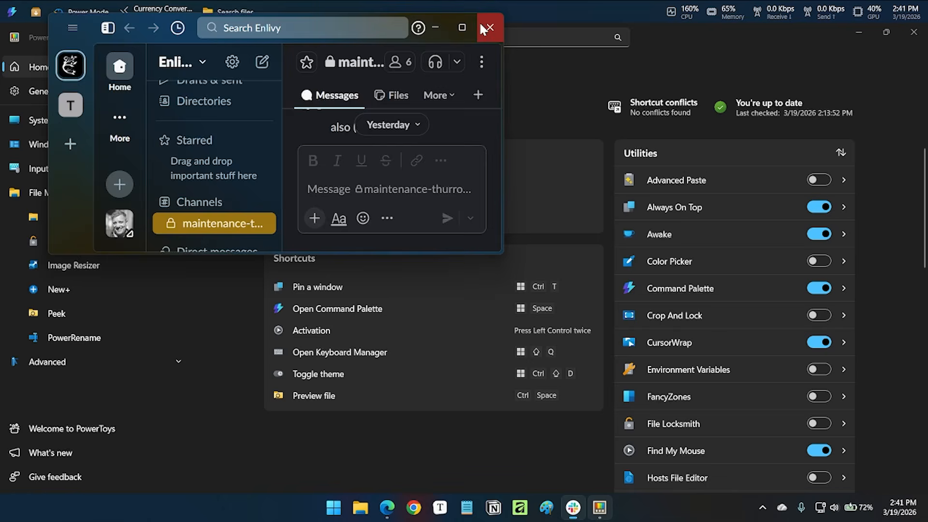
click(489, 22)
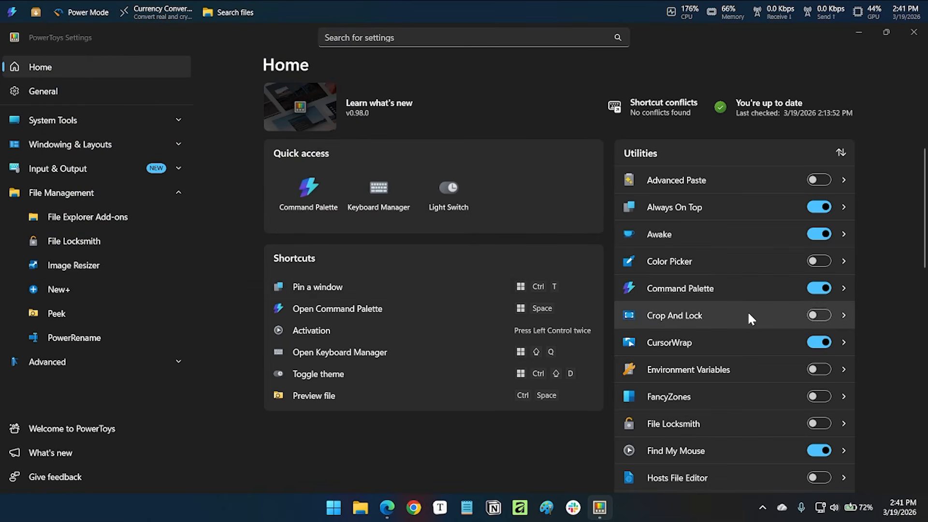
scroll(742, 376, down, 1)
scroll(716, 335, down, 3)
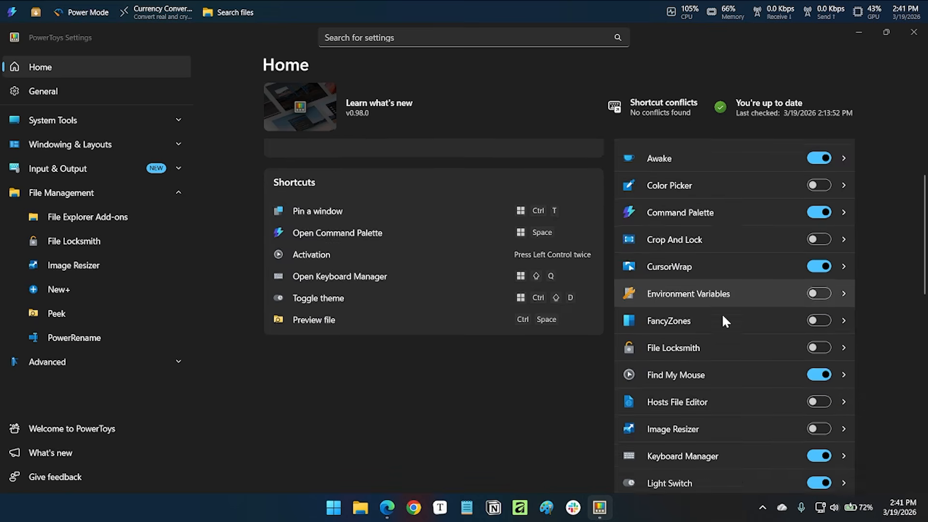
click(747, 375)
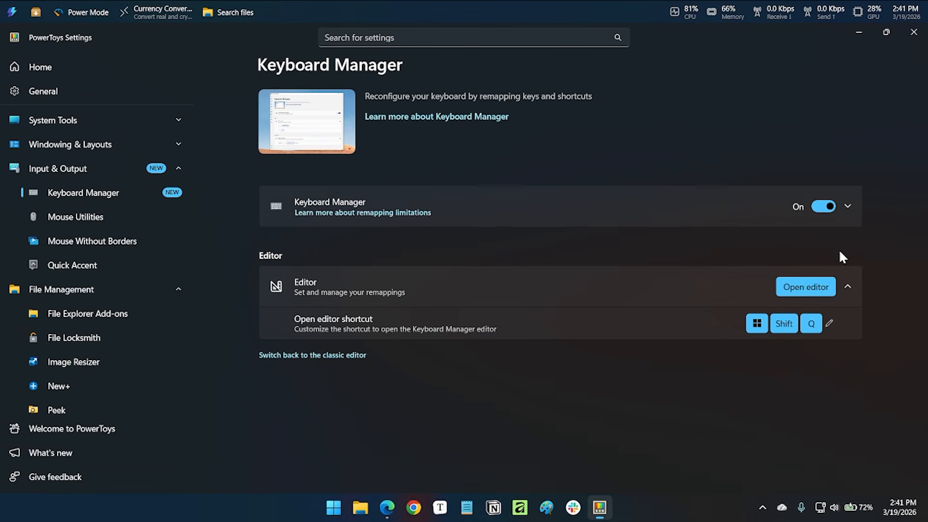
click(847, 206)
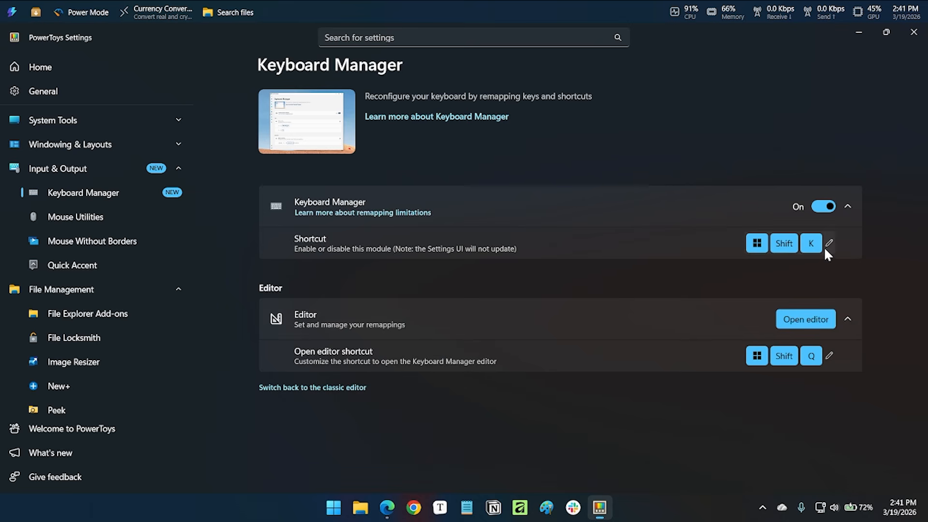
click(847, 317)
click(847, 316)
Switch Keyboard Manager back to the classic editor, view its key remappings, and accept them, continuing past the unassigned key.
click(340, 389)
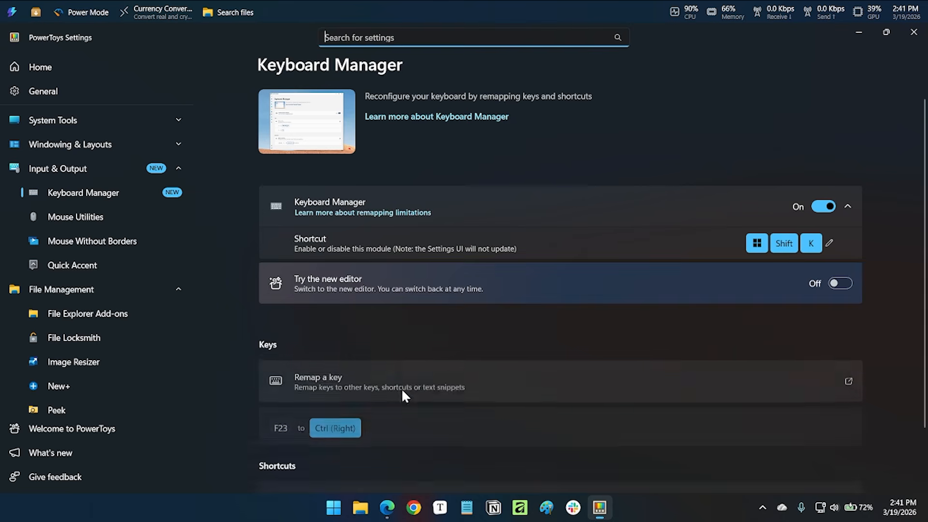
scroll(700, 379, down, 3)
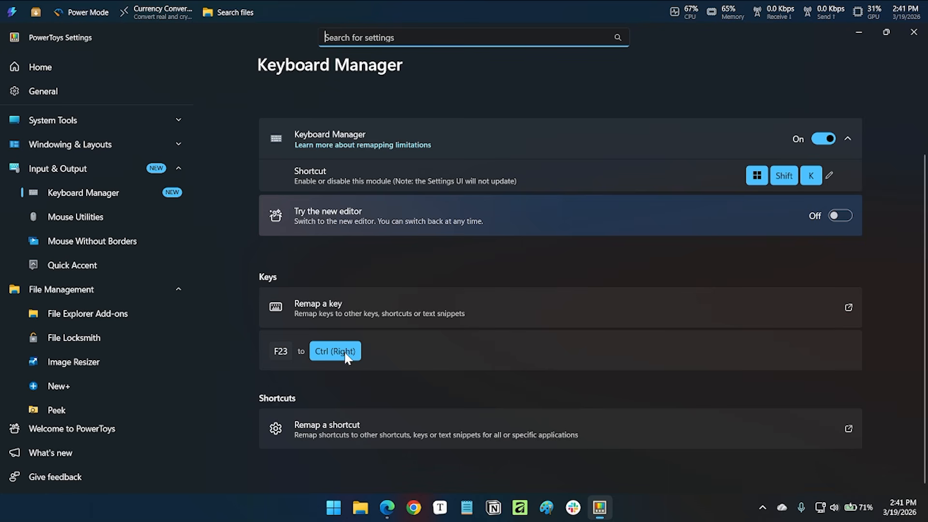
click(805, 305)
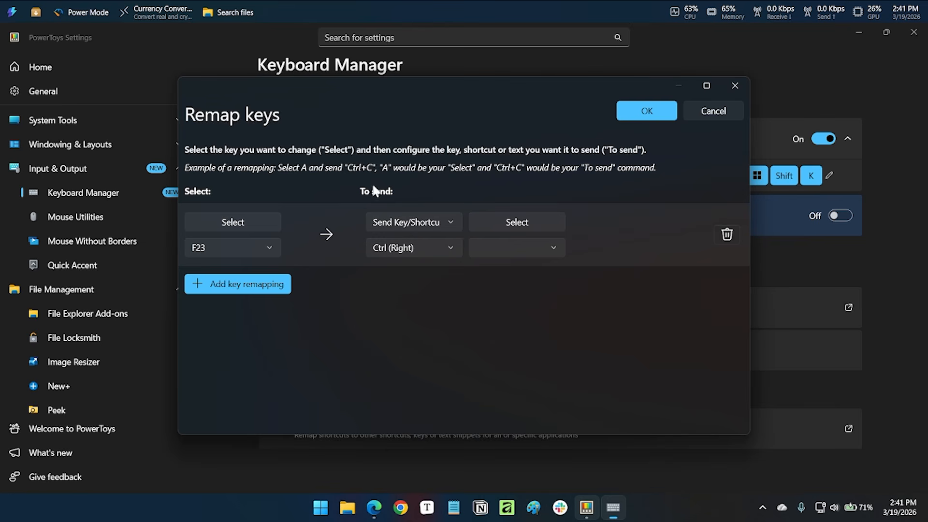
click(646, 112)
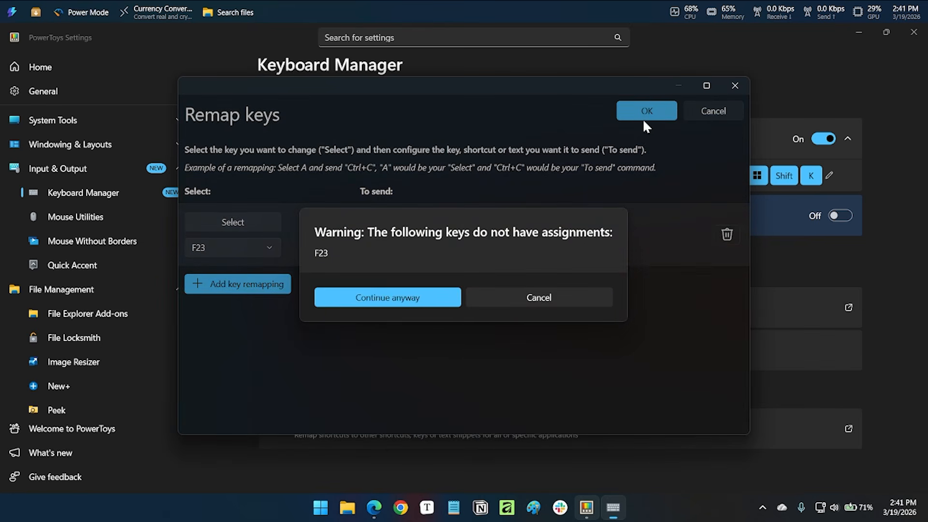
click(414, 302)
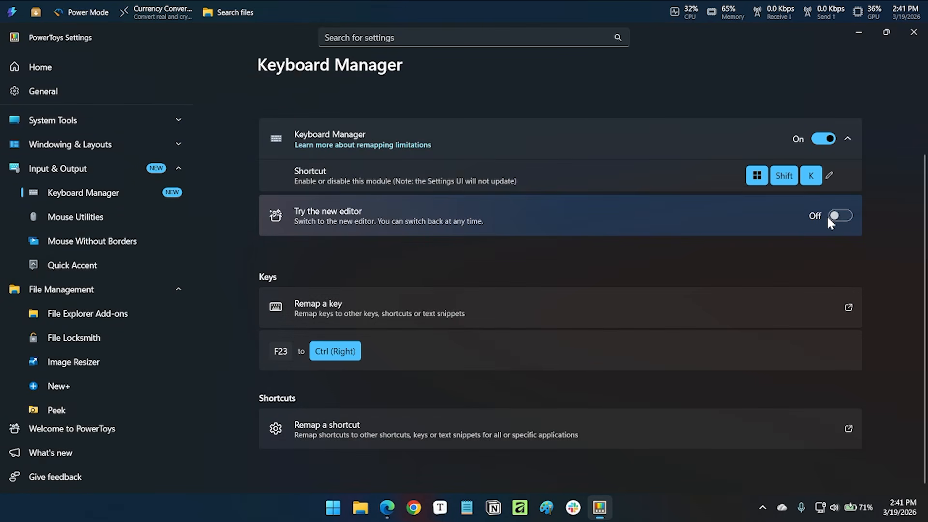
Turn on the new Keyboard Manager editor, open it maximized, and show the additional options for the F23 remapping.
click(841, 216)
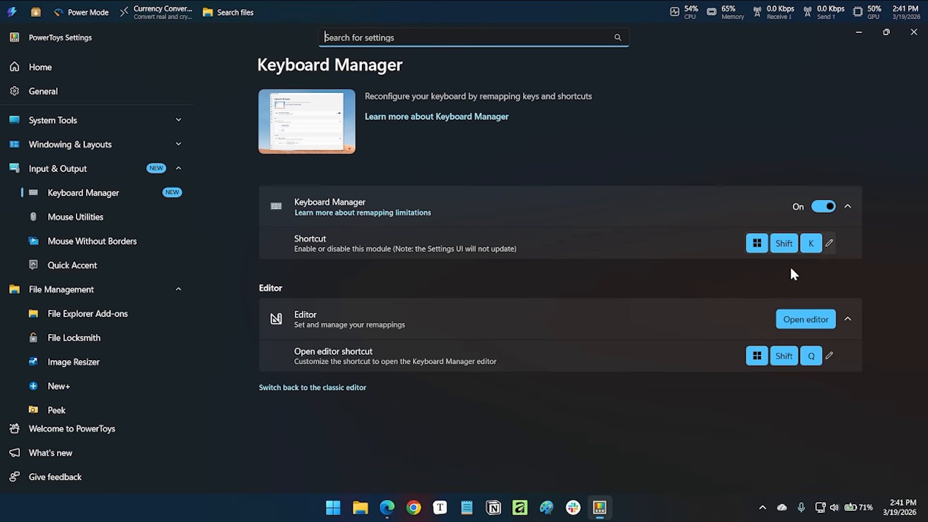
click(805, 320)
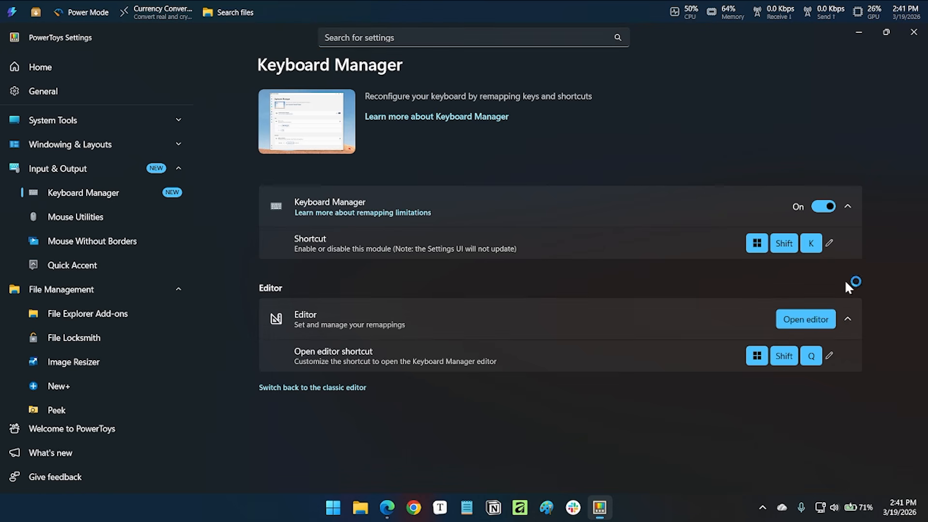
double_click(701, 124)
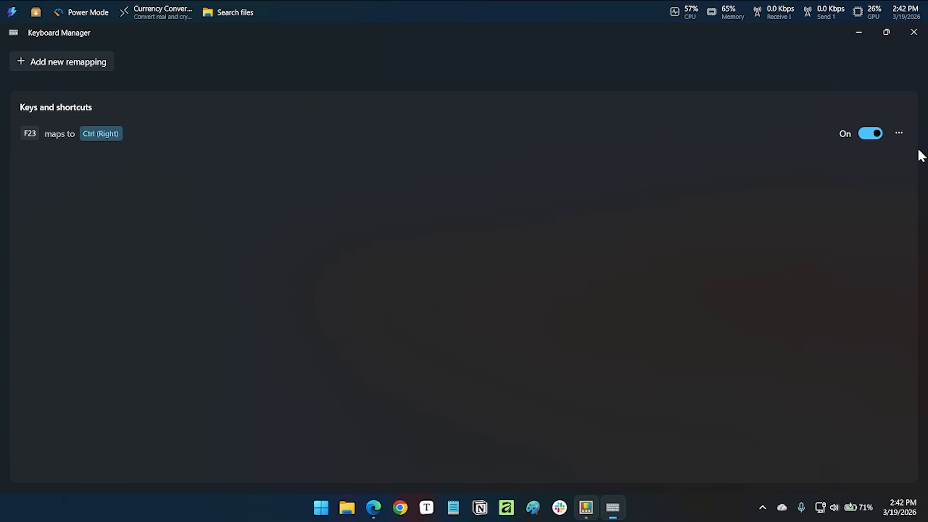
click(896, 134)
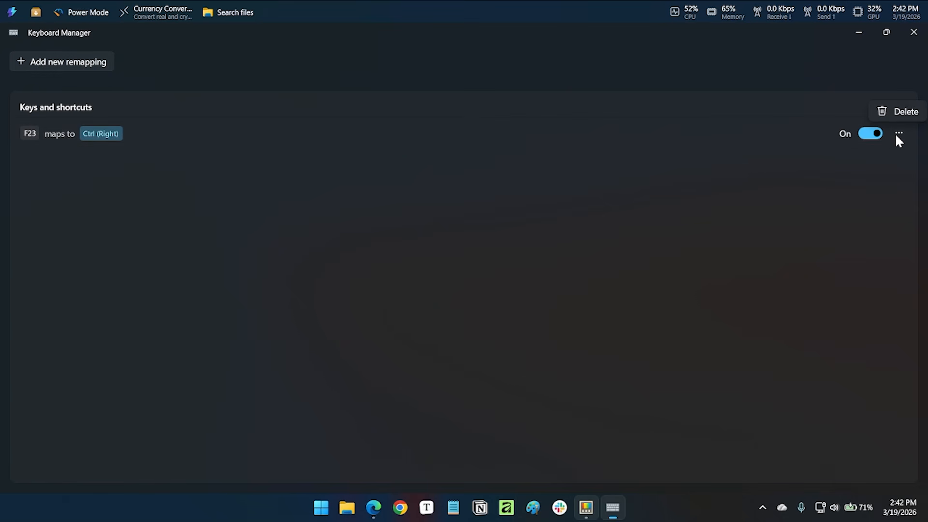
Restore the Keyboard Manager editor from its maximized state and move the window to the upper part of the desktop.
click(827, 137)
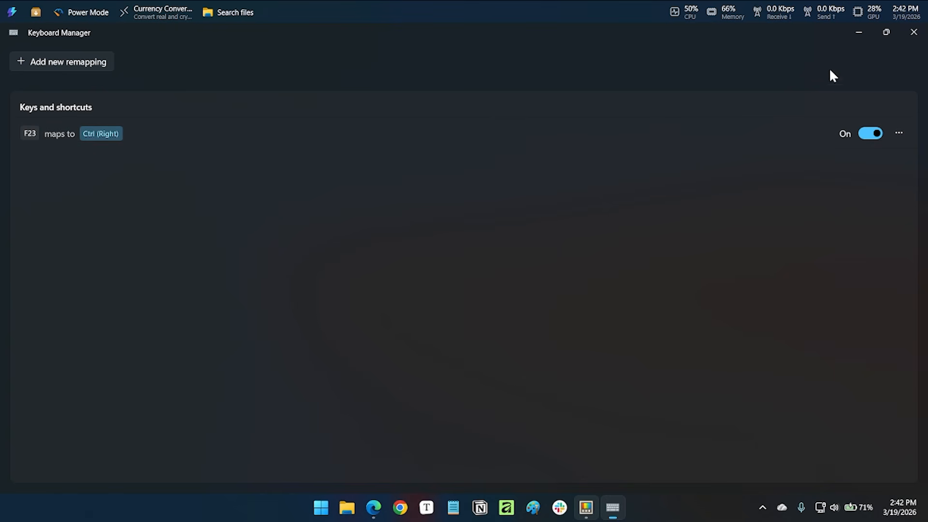
click(889, 33)
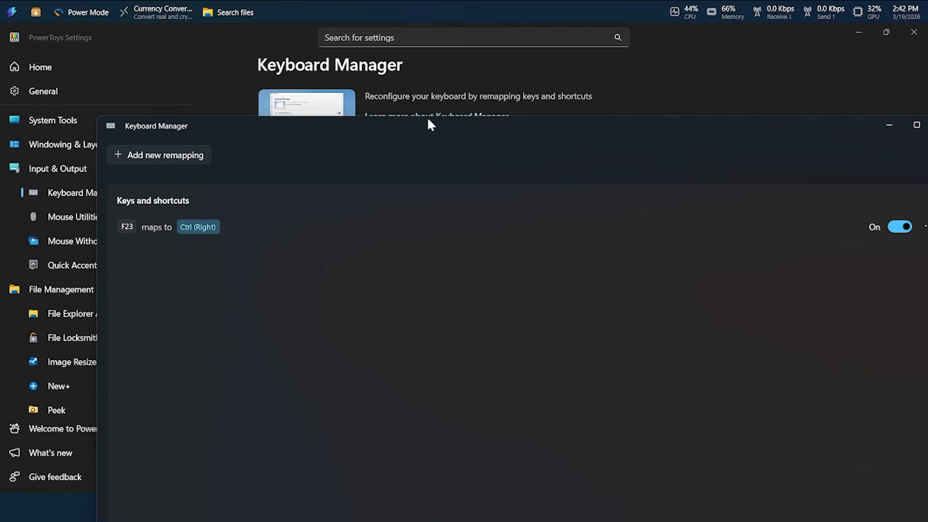
drag(391, 61, 377, 35)
Start a new remapping with Ctrl (Left)+Z as the trigger, view the available action types, and cancel it.
click(107, 68)
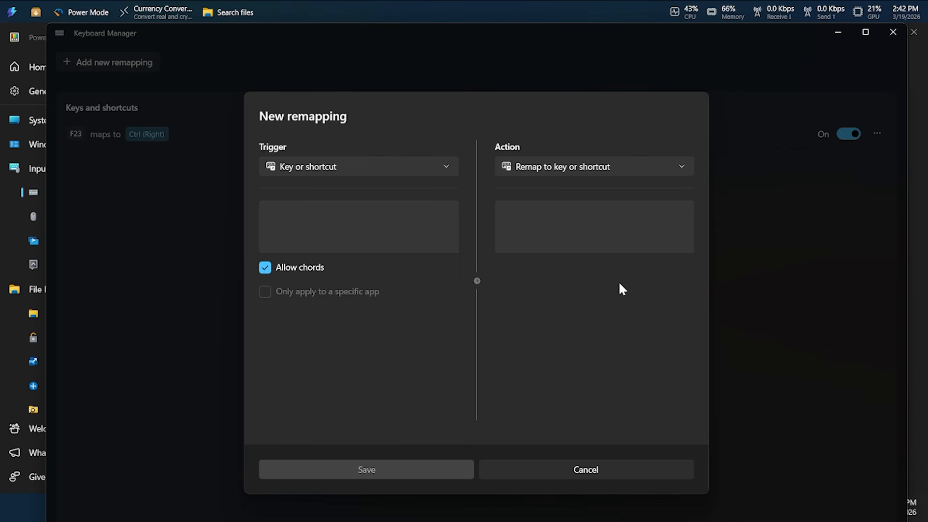
click(407, 230)
key(Control_L)
key(ctrl+z)
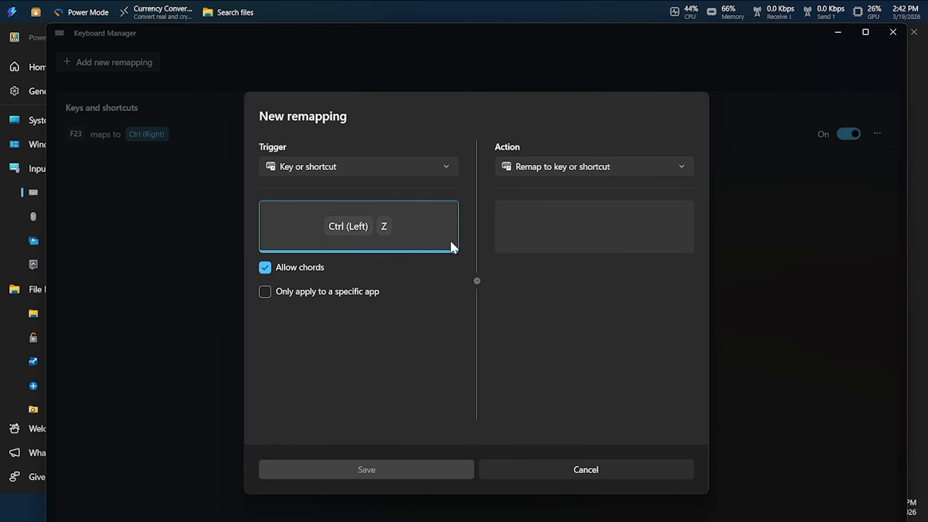
click(607, 167)
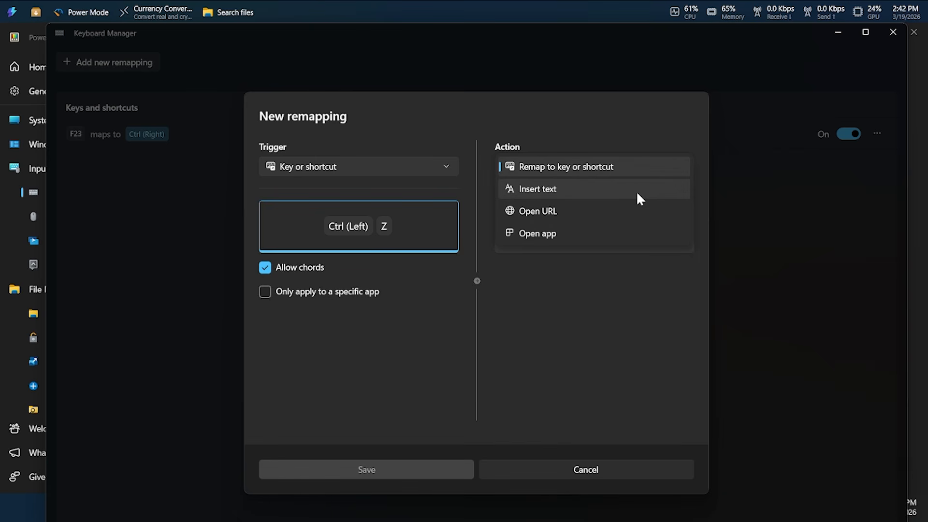
click(623, 298)
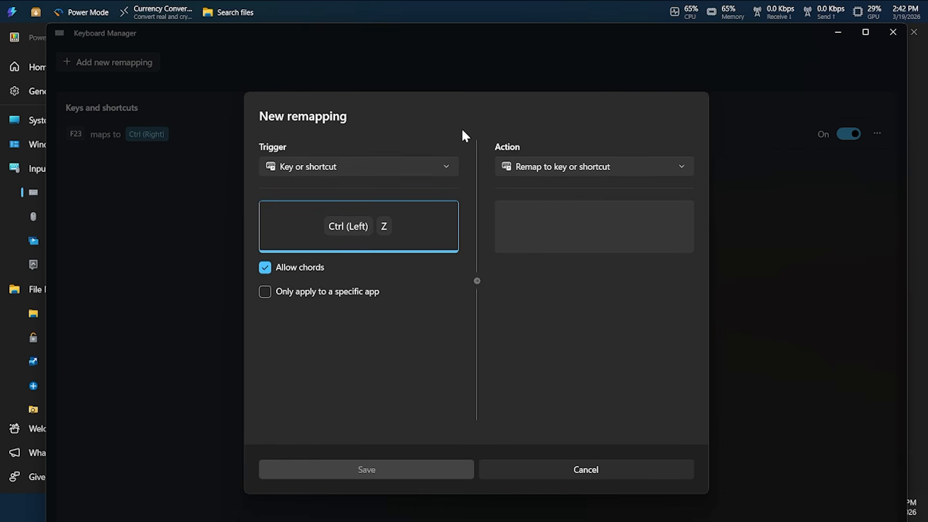
click(591, 469)
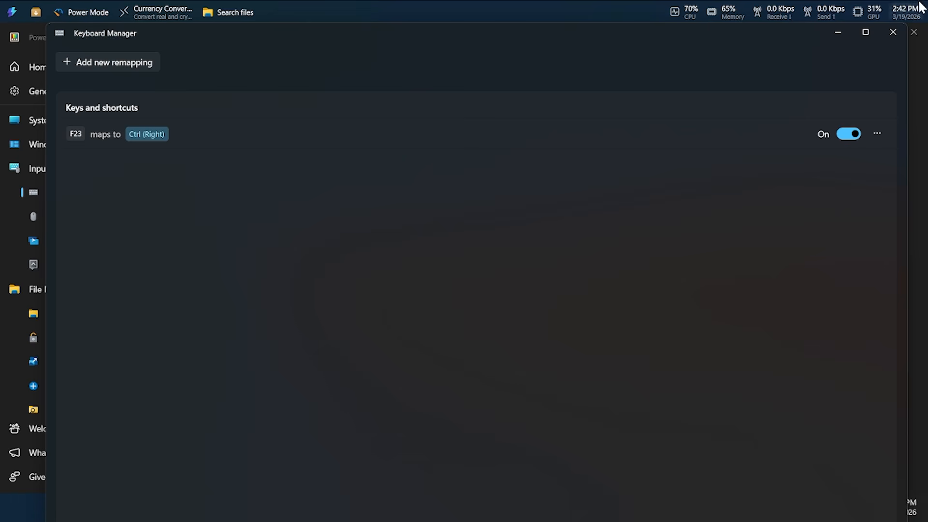
Close the Keyboard Manager editor and the PowerToys Settings window.
click(896, 32)
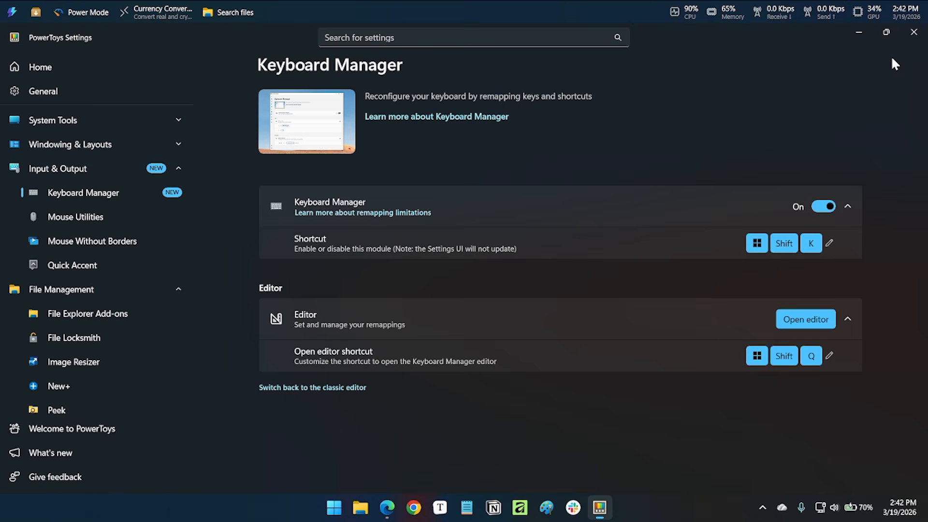
click(913, 32)
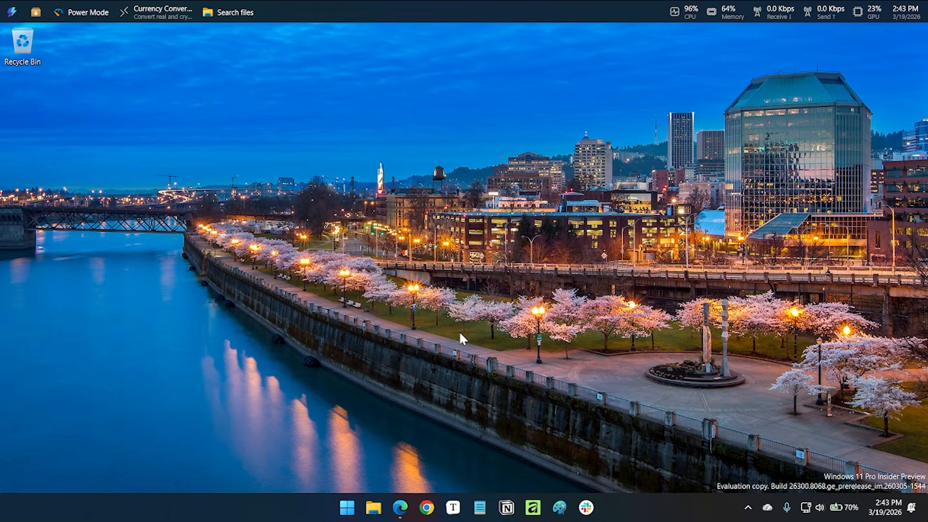
click(427, 507)
Reopen PowerToys Settings from the system tray and go to the Mouse utilities page through CursorWrap.
click(747, 507)
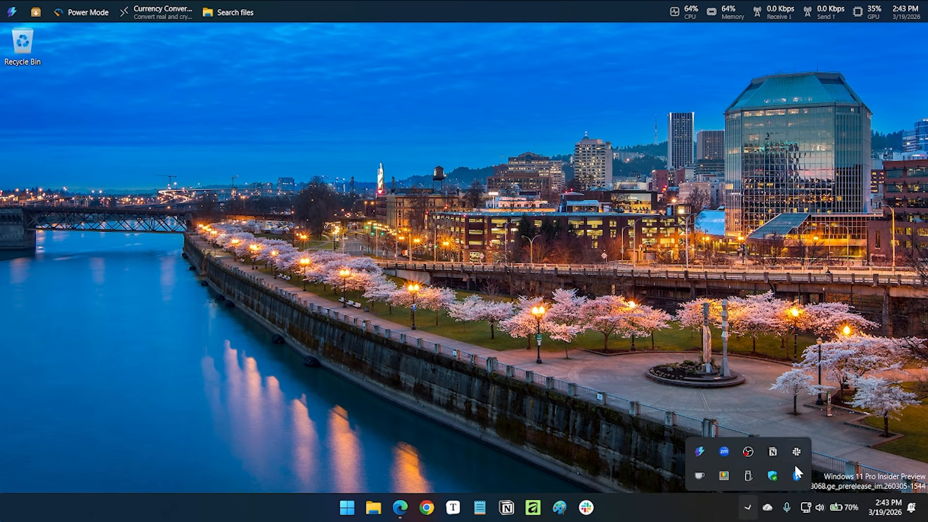
click(725, 469)
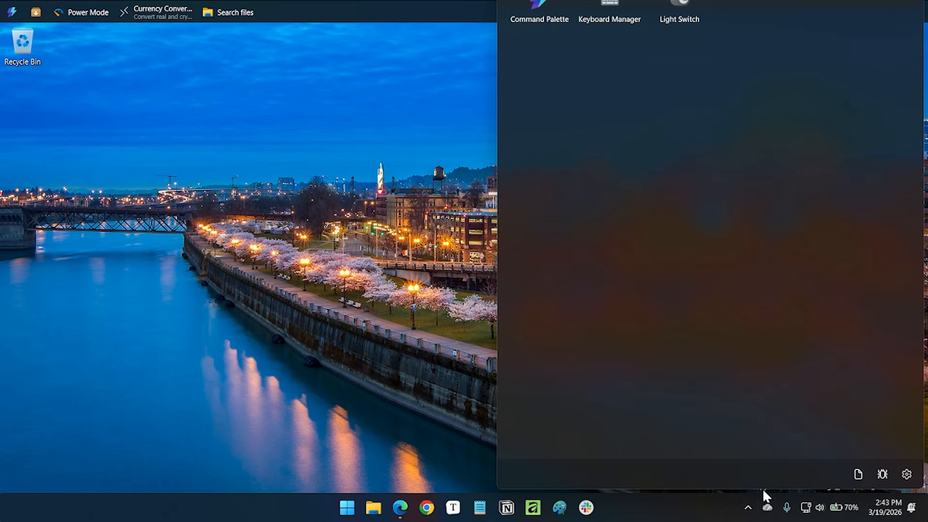
click(748, 508)
right_click(746, 469)
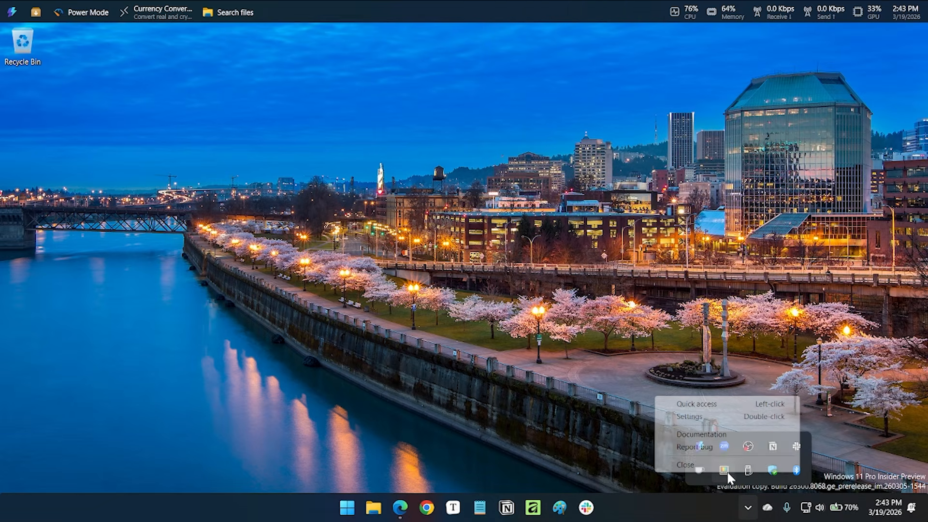
click(716, 419)
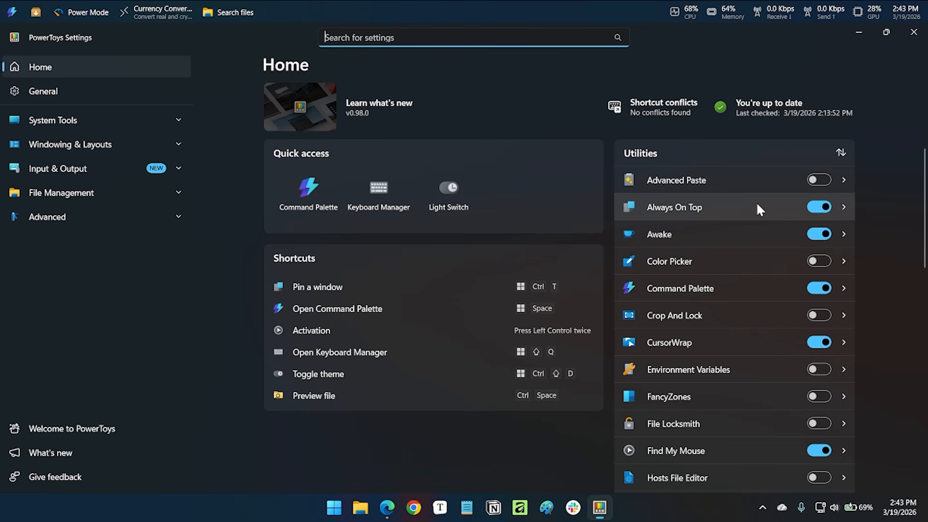
click(725, 340)
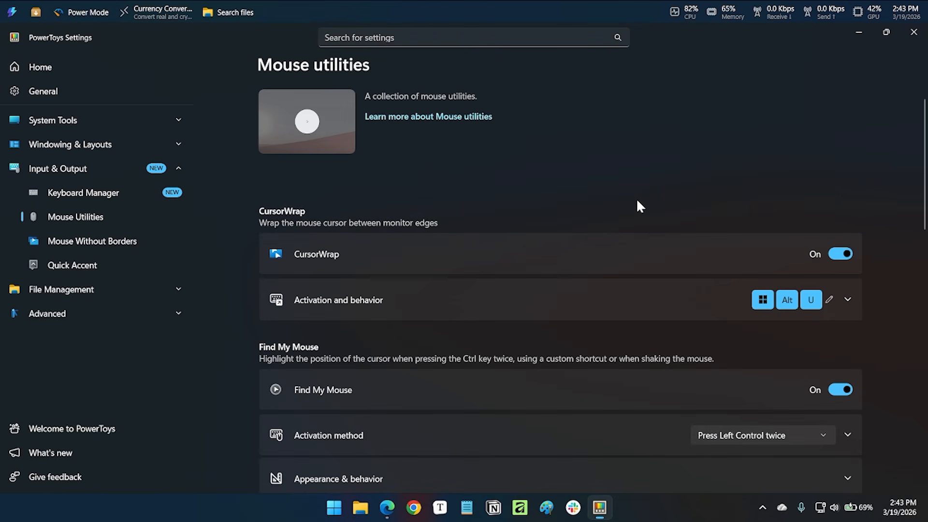
Expand Find My Mouse's appearance and behavior settings and look through the spotlight and animation options.
scroll(570, 299, down, 2)
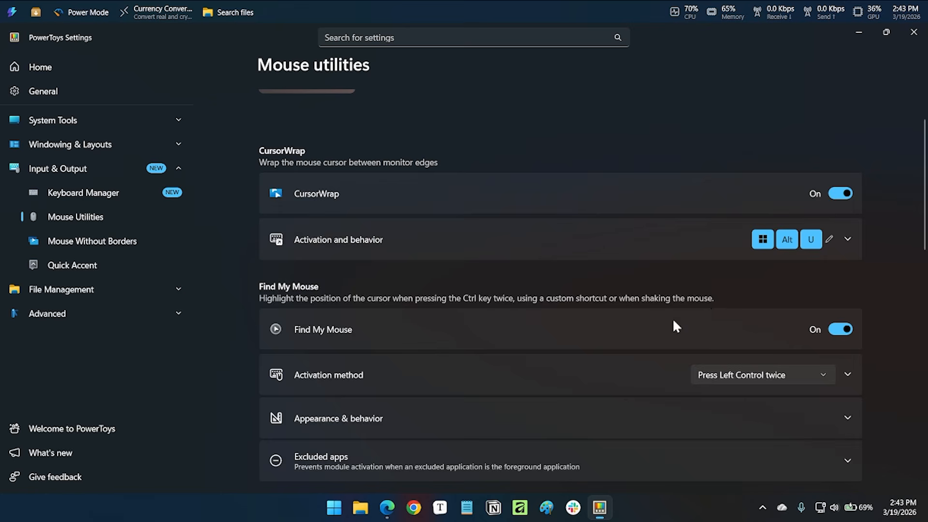
scroll(671, 318, down, 2)
click(717, 376)
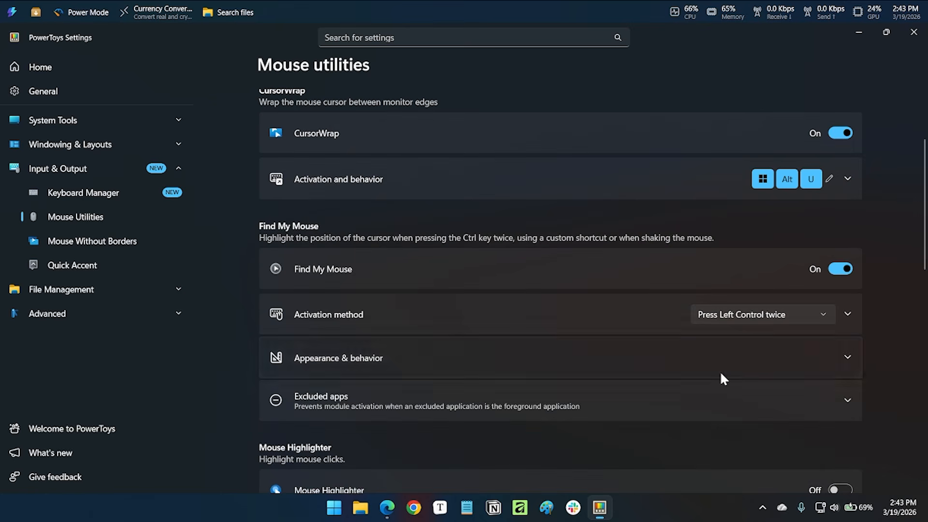
scroll(737, 336, down, 5)
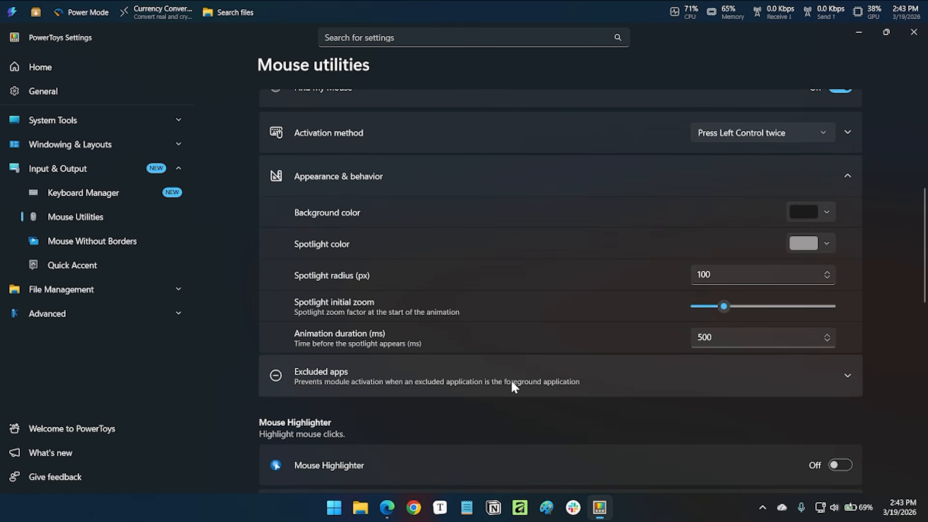
scroll(590, 349, down, 3)
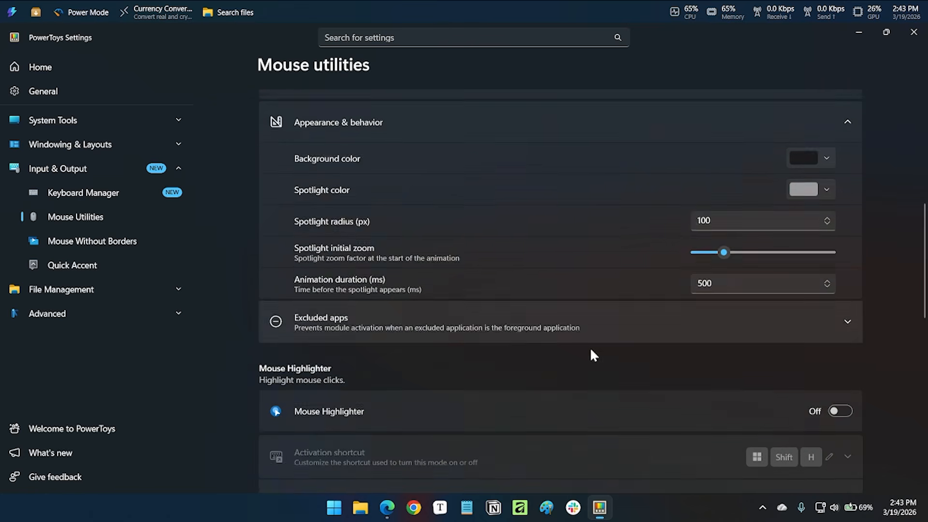
scroll(591, 350, up, 4)
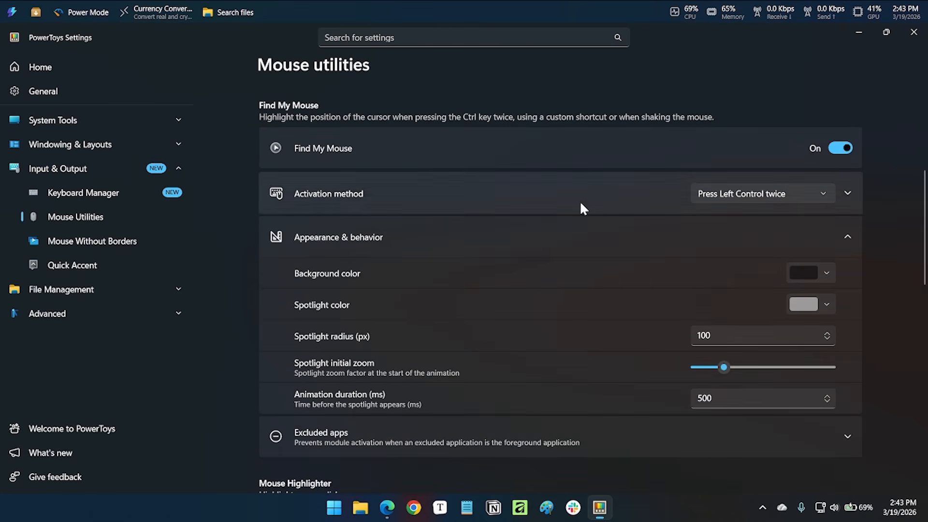
scroll(600, 245, up, 5)
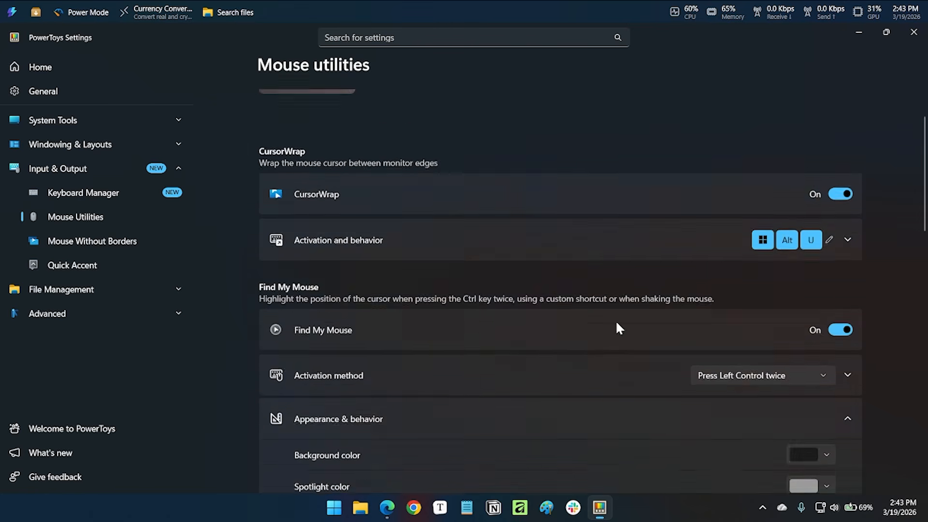
Expand CursorWrap's activation and behavior settings and view the wrapping activation choices, keeping Always selected.
click(649, 299)
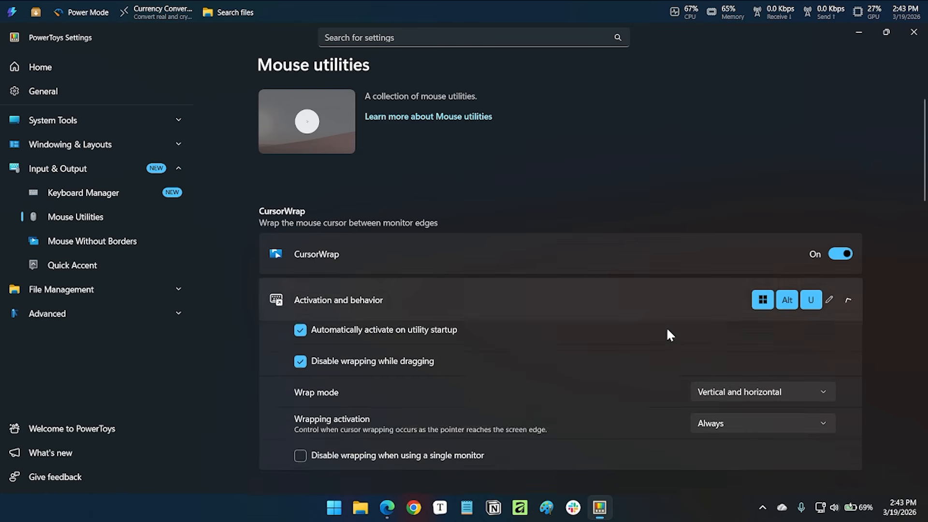
scroll(677, 333, down, 2)
scroll(686, 338, down, 2)
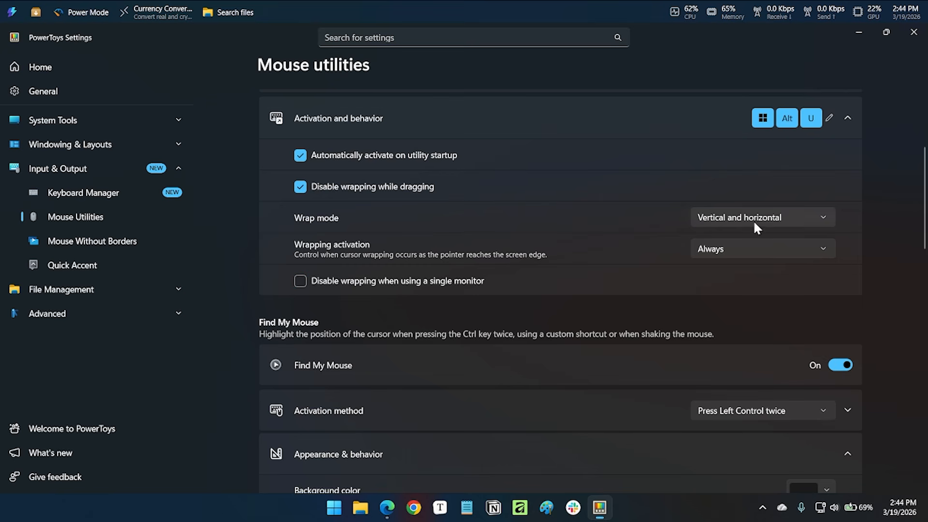
click(781, 244)
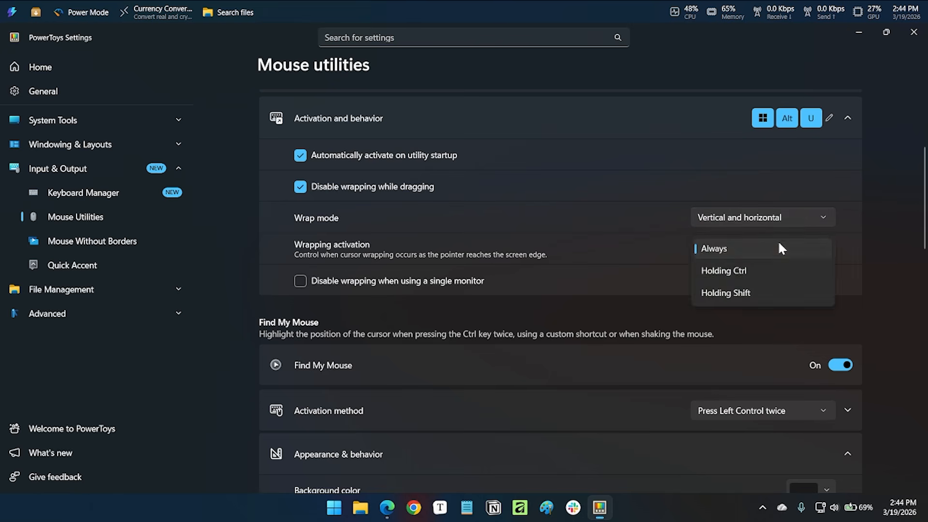
click(777, 240)
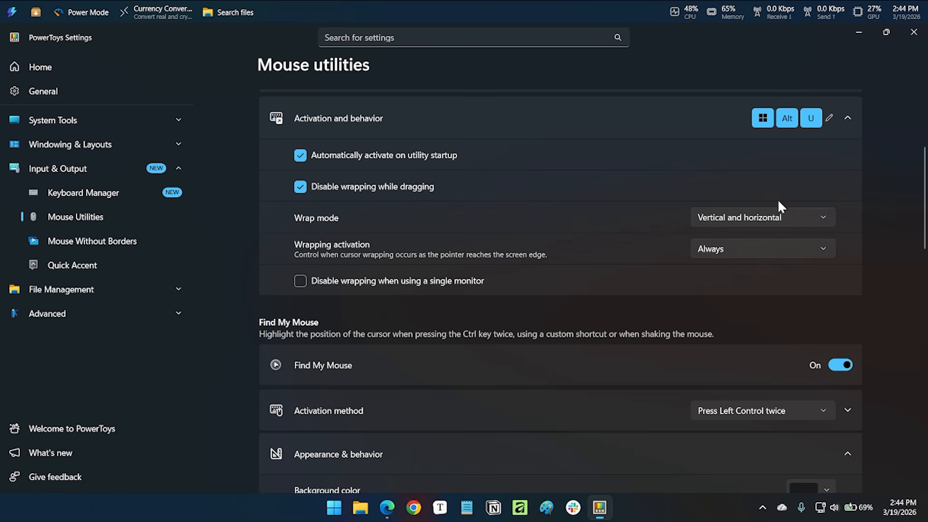
View Find My Mouse's activation methods and CursorWrap's wrapping activation choices without changing them, and close PowerToys Settings.
click(794, 414)
click(794, 410)
click(744, 244)
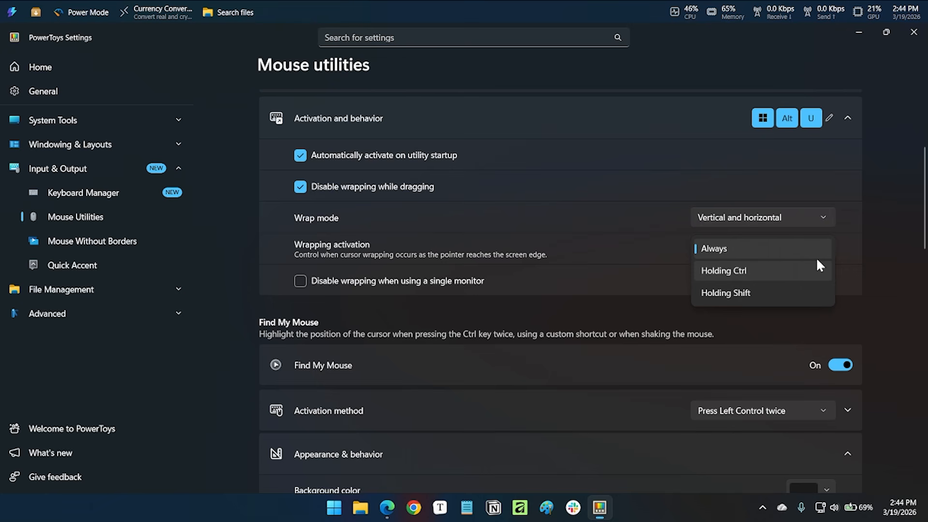
click(912, 154)
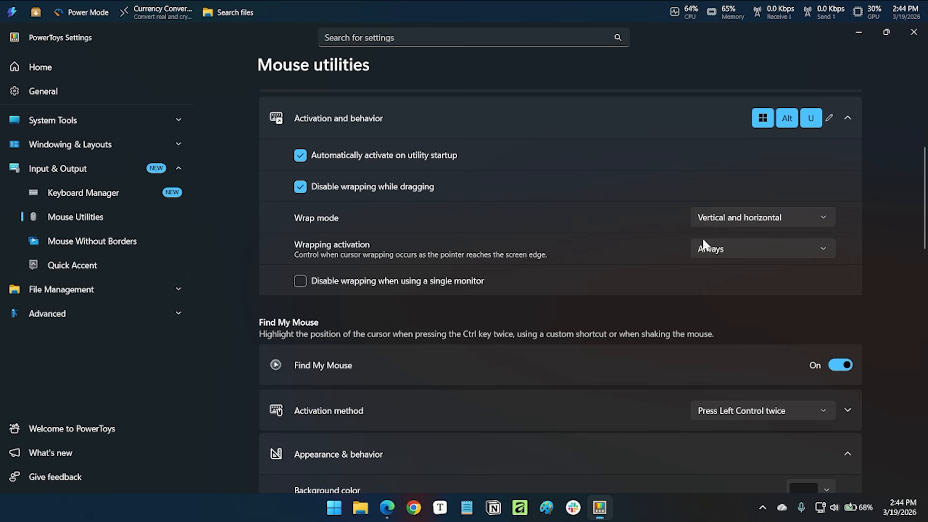
click(909, 34)
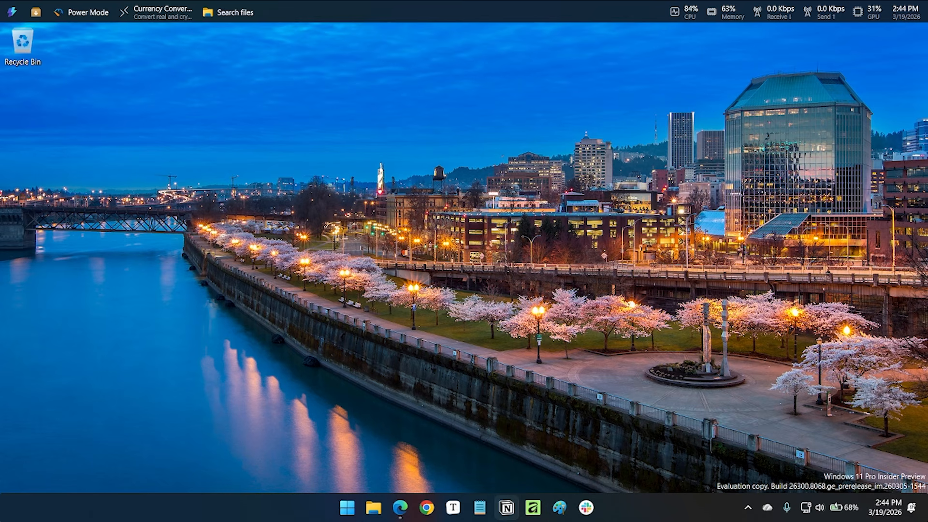
Open Notepad and set its window to stay always on top through the title bar options.
click(479, 506)
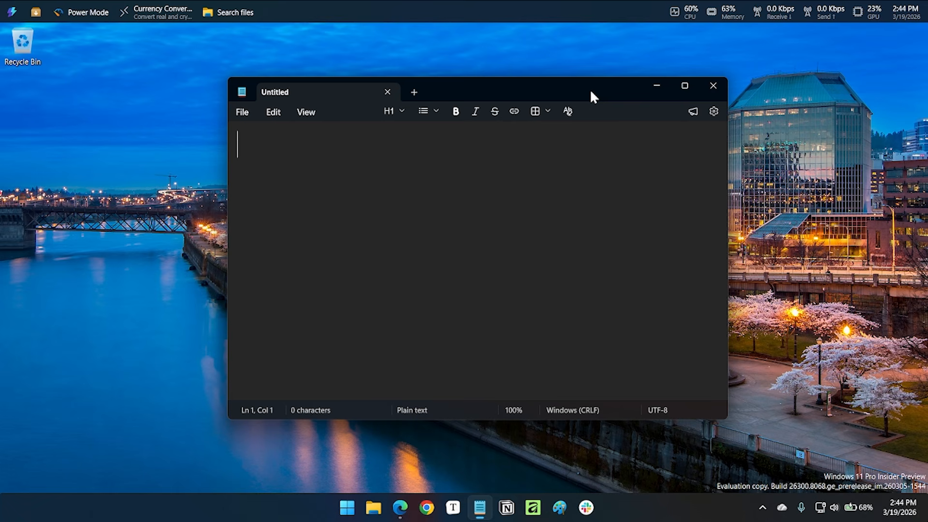
right_click(590, 91)
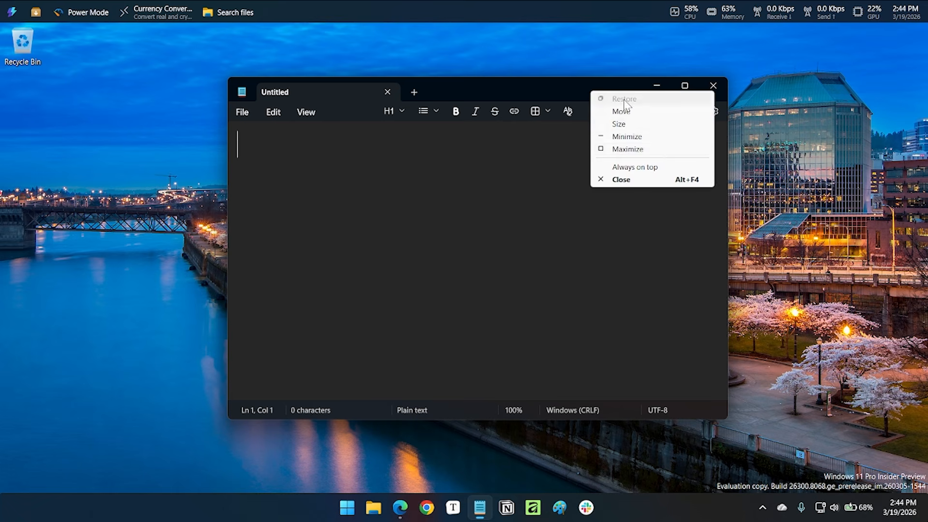
click(663, 164)
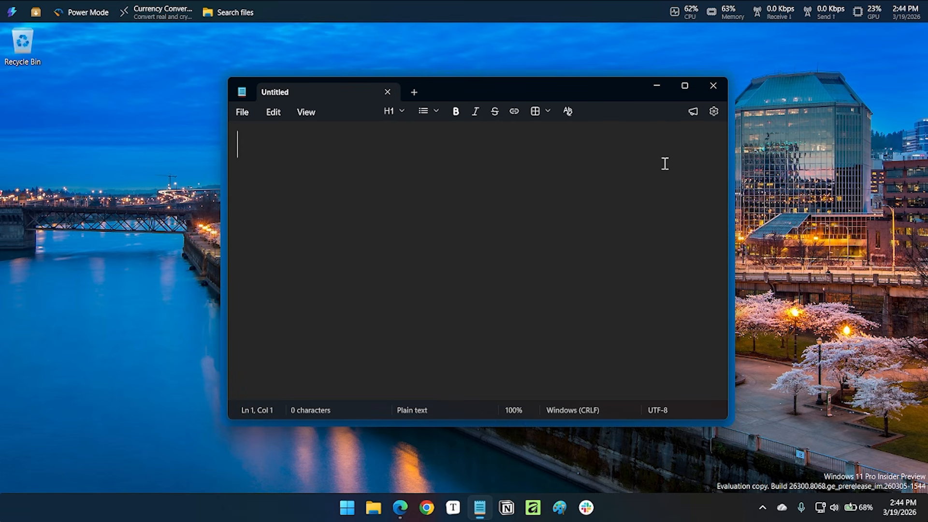
Turn off Always on top for the Notepad window and close Notepad.
right_click(629, 92)
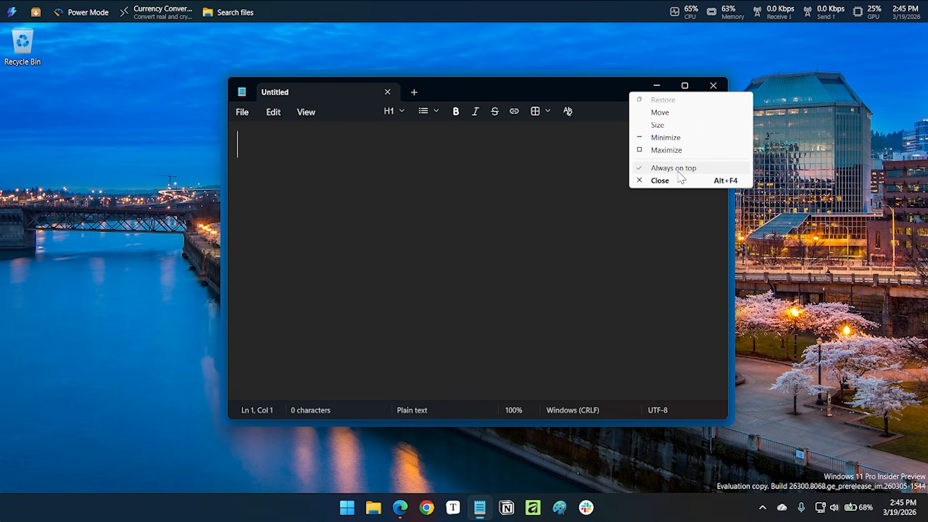
click(678, 169)
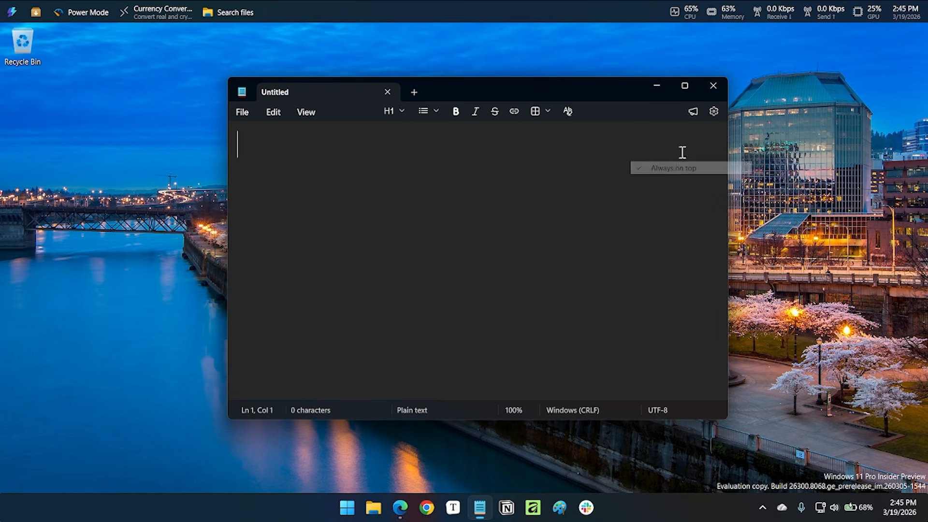
click(704, 89)
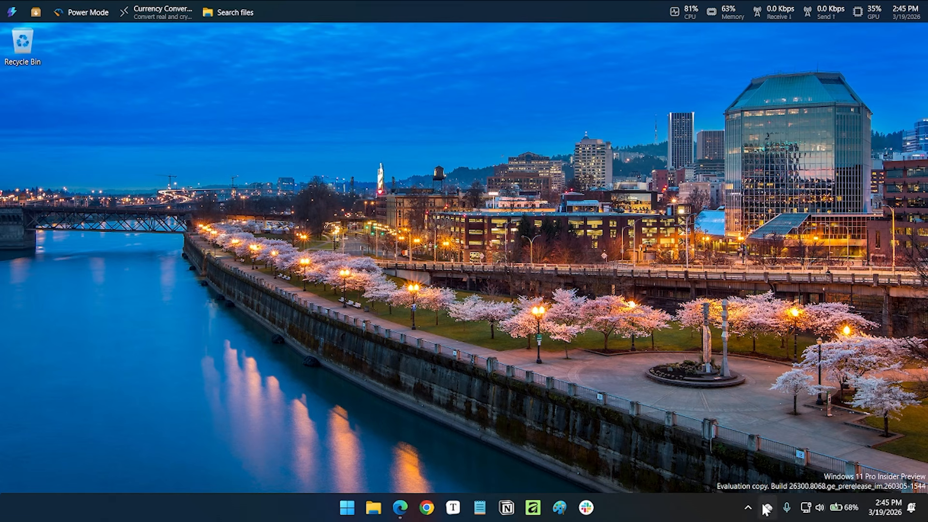
Open PowerToys Settings from its system tray icon and view the utilities list on the Home page down to Peek and New+.
click(748, 506)
right_click(723, 470)
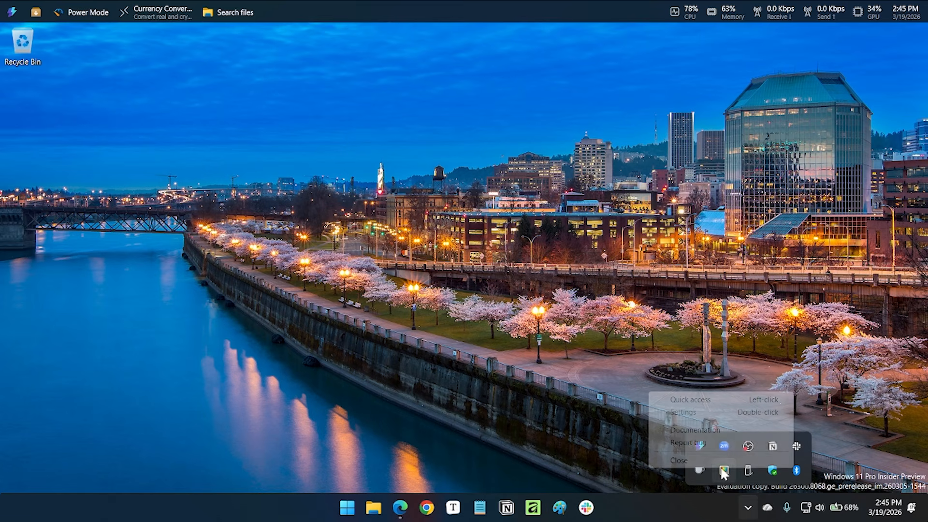
click(724, 412)
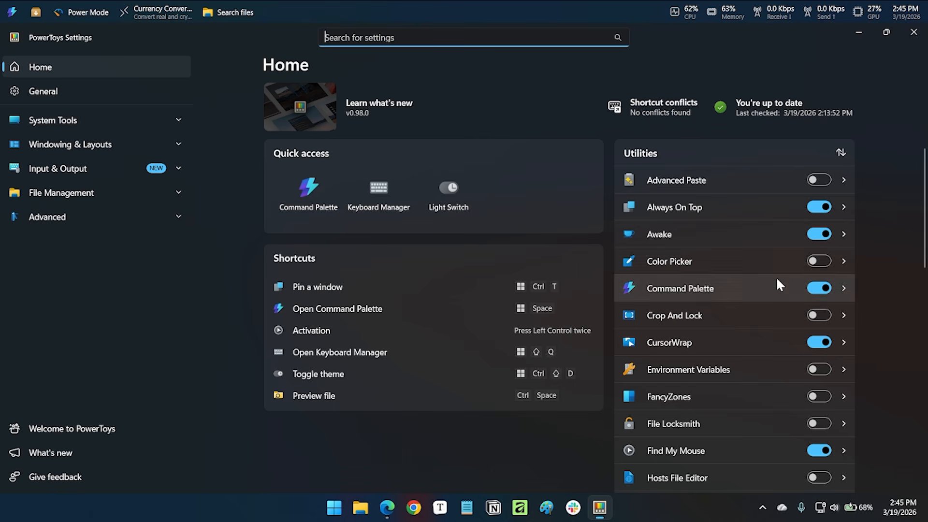
scroll(773, 311, down, 5)
scroll(769, 330, down, 2)
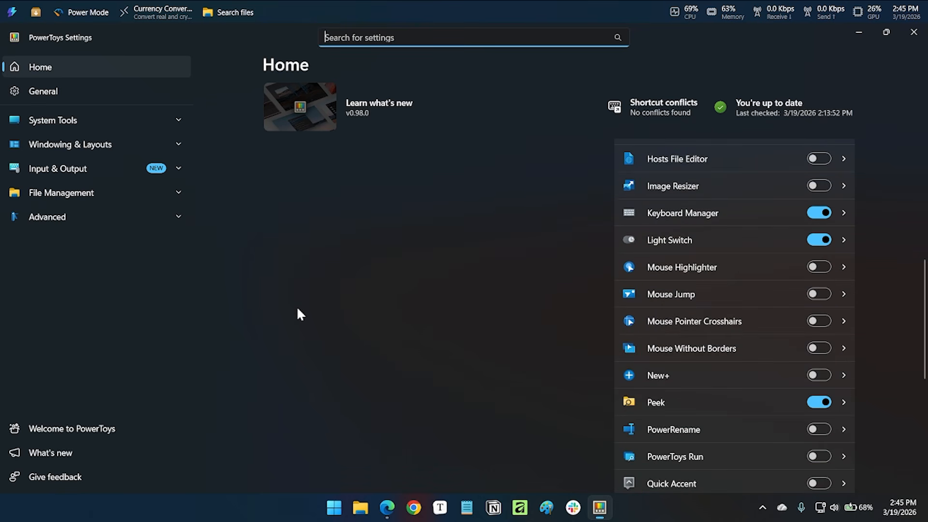
Open the Desktop folder in File Explorer, view the item types offered for creating a new item there, and close File Explorer.
click(360, 507)
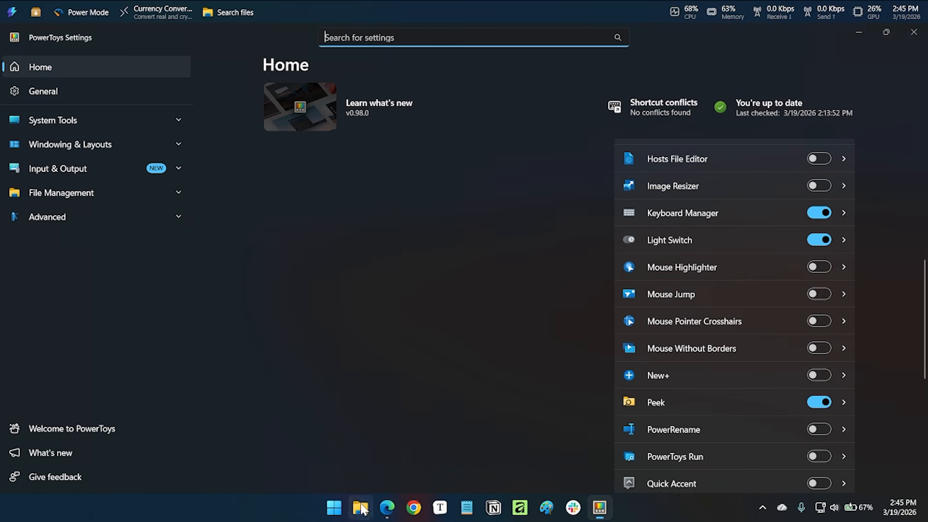
click(187, 244)
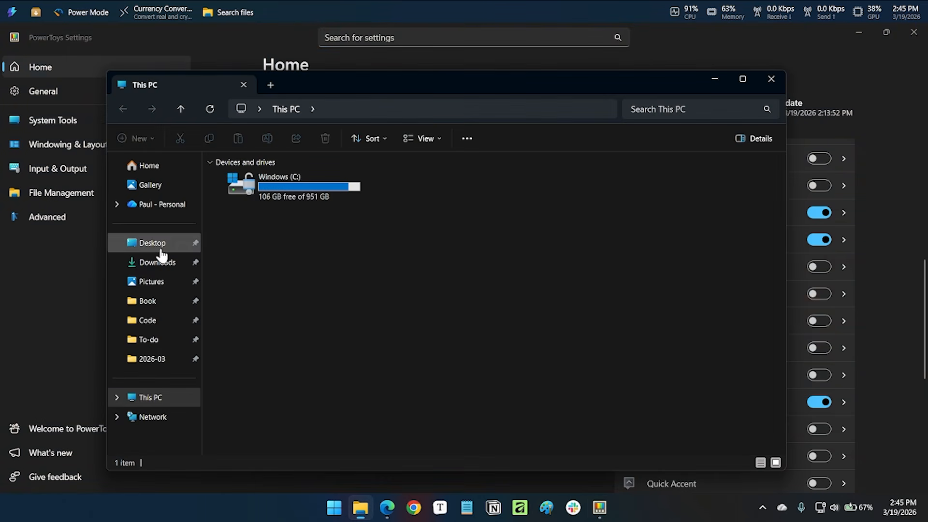
right_click(382, 283)
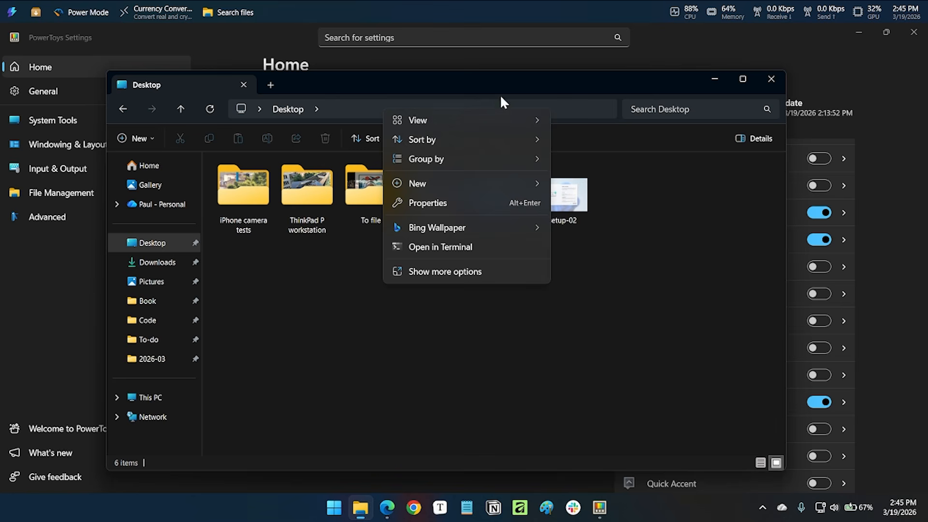
mouse_move(515, 181)
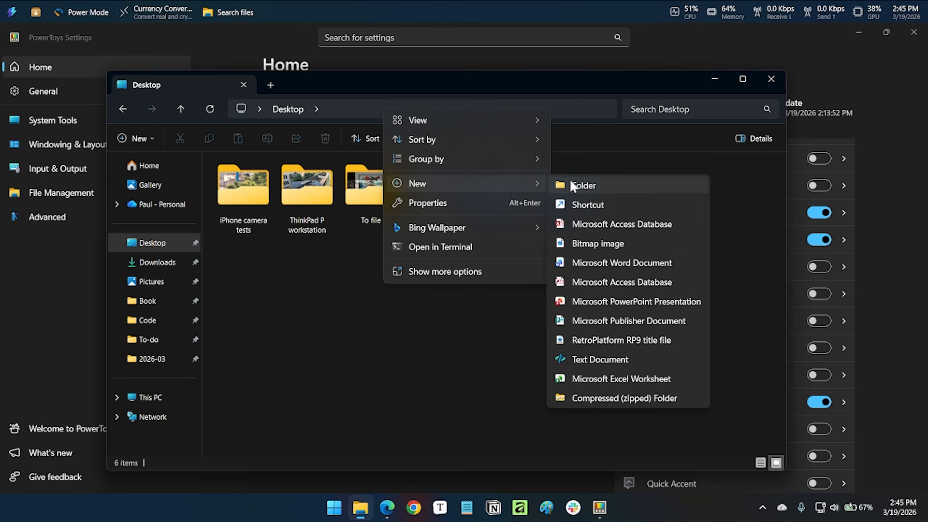
click(772, 79)
click(772, 79)
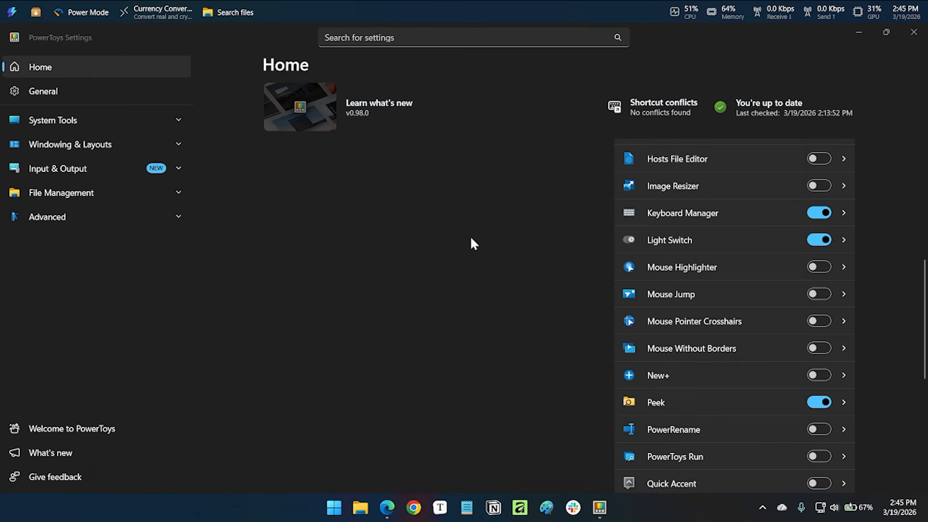